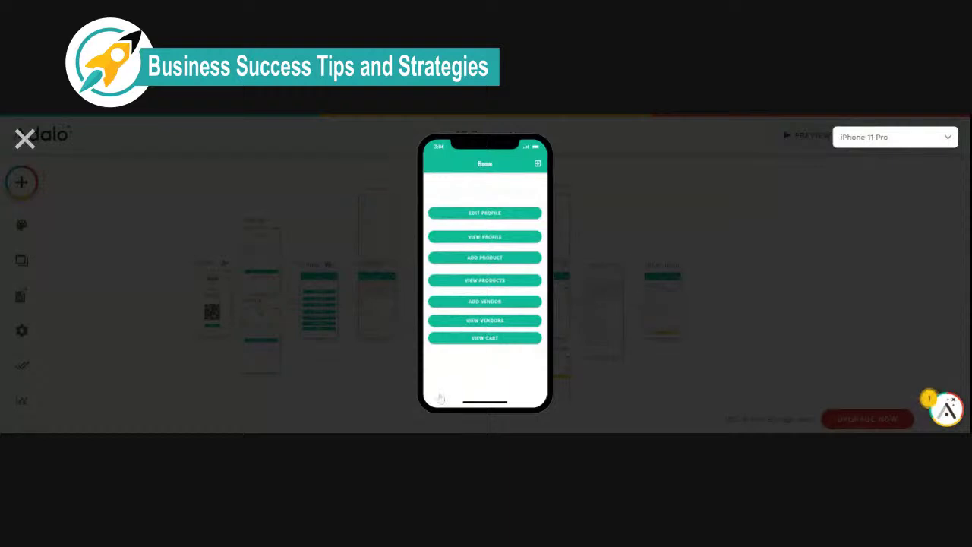
# - Close the app preview and examine the layout of the app's screens, from Splash through Order Items
pyautogui.click(25, 139)
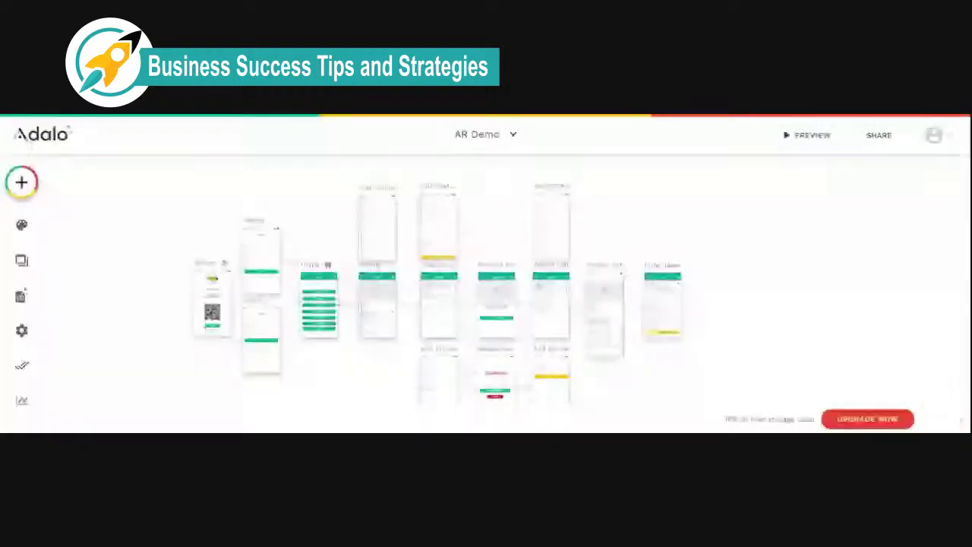
pyautogui.scroll(3, 323, 323)
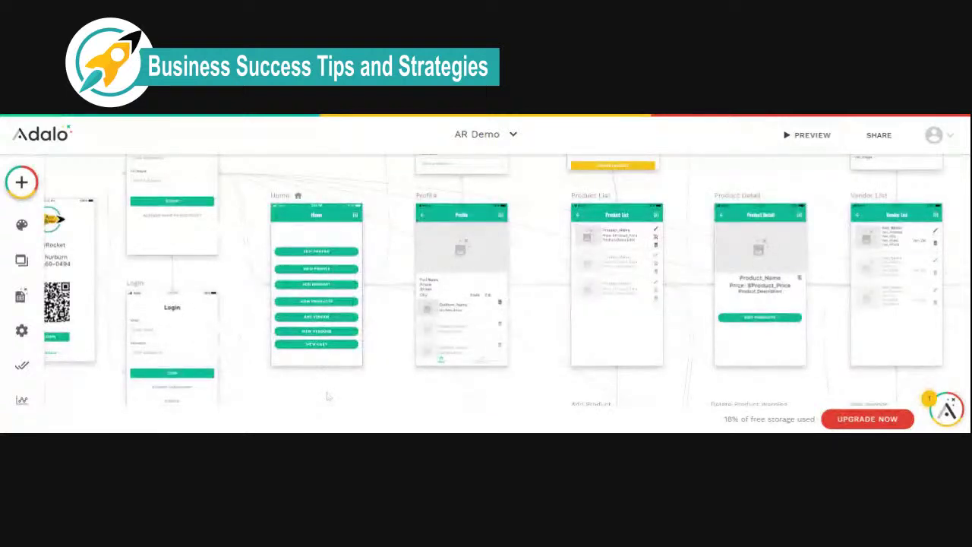
pyautogui.hscroll(-4, 328, 396)
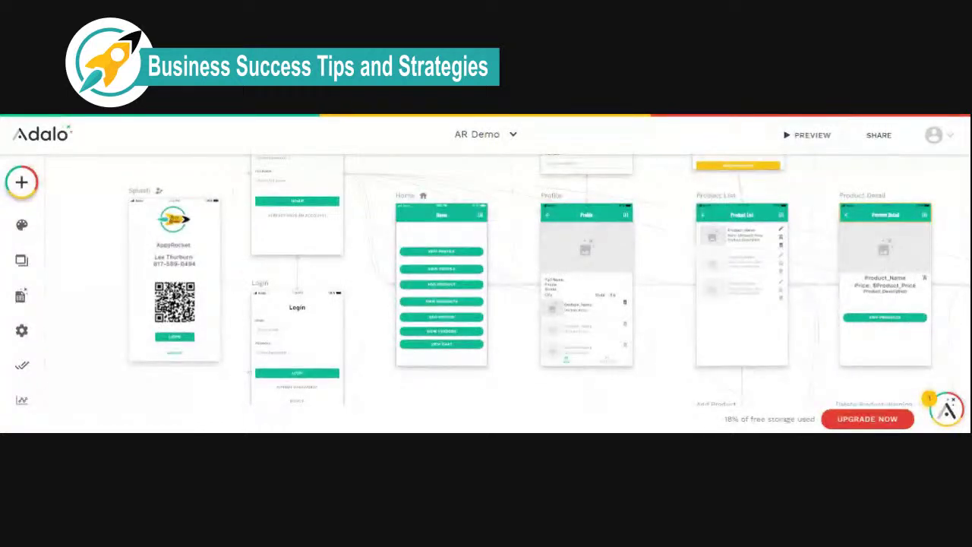
pyautogui.scroll(5, 877, 217)
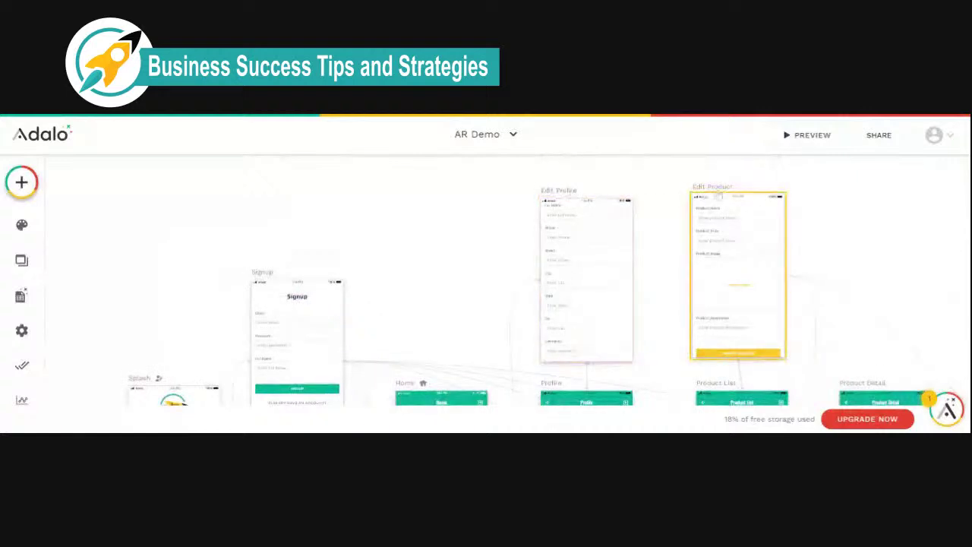
pyautogui.scroll(-5, 671, 238)
pyautogui.scroll(-5, 672, 239)
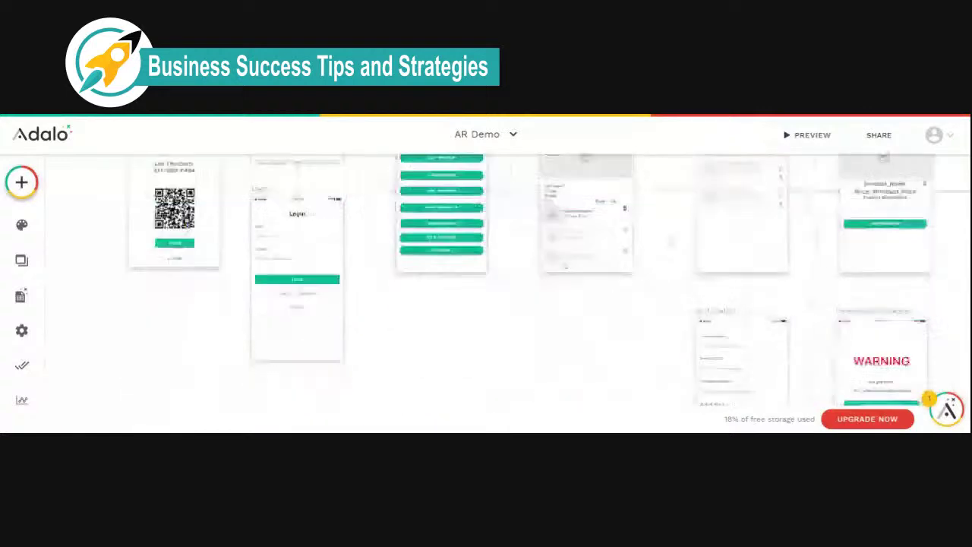
pyautogui.scroll(2, 671, 239)
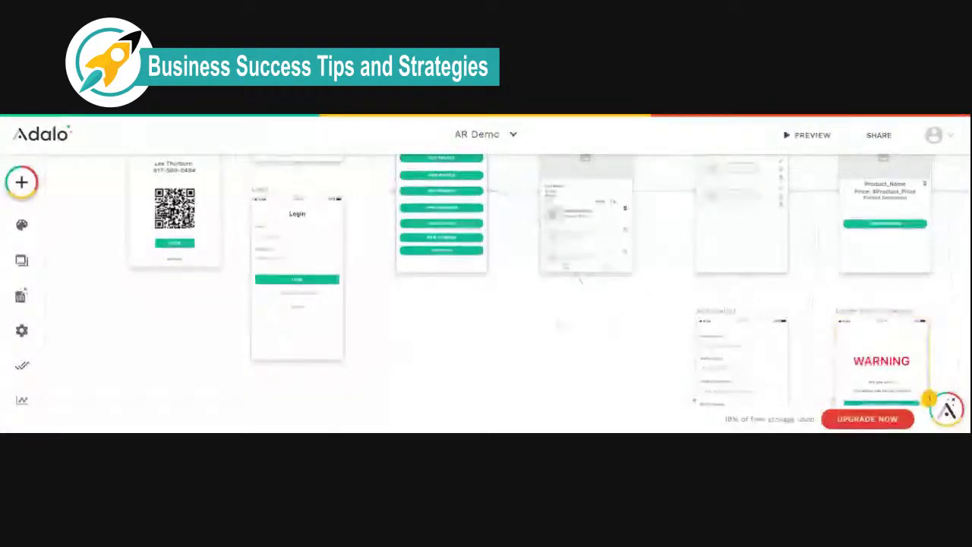
pyautogui.hscroll(3, 559, 325)
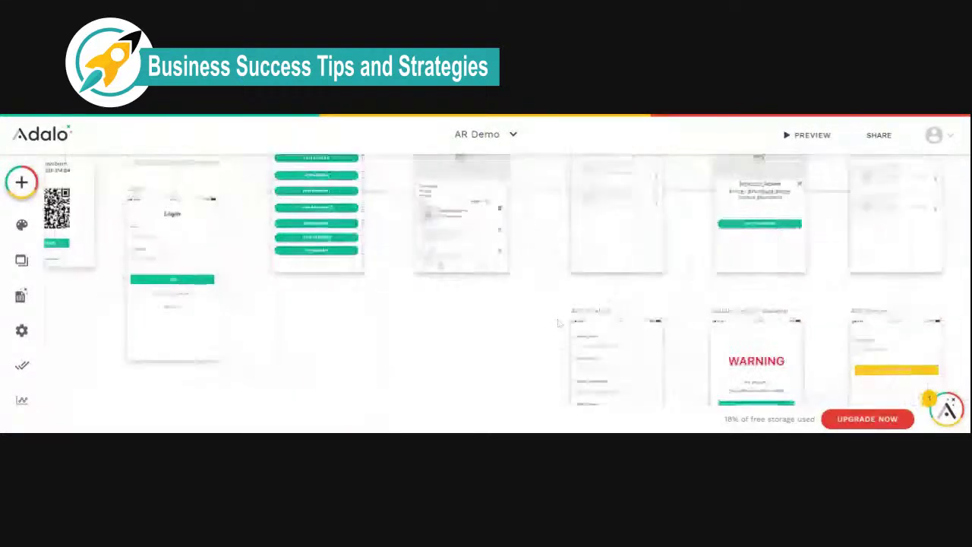
pyautogui.hscroll(10, 560, 325)
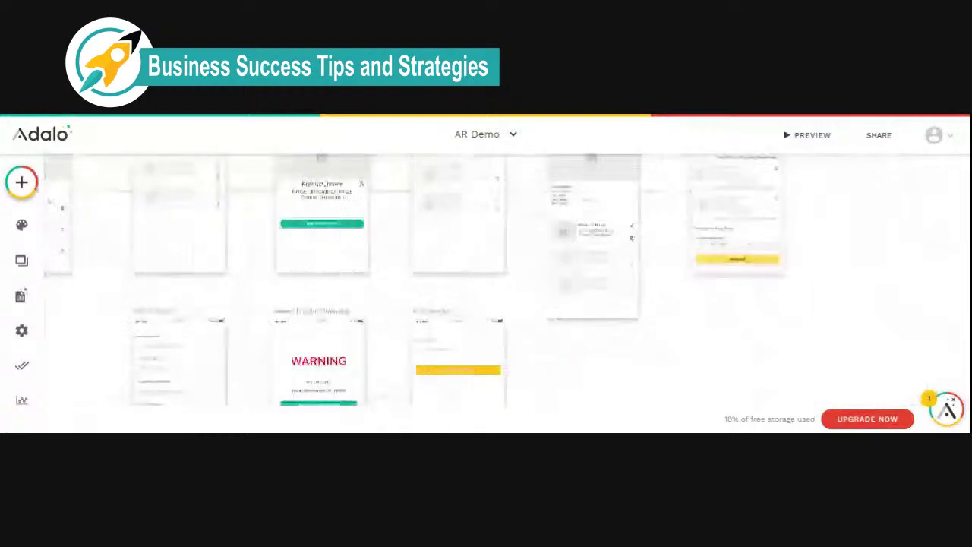
pyautogui.scroll(2, 515, 342)
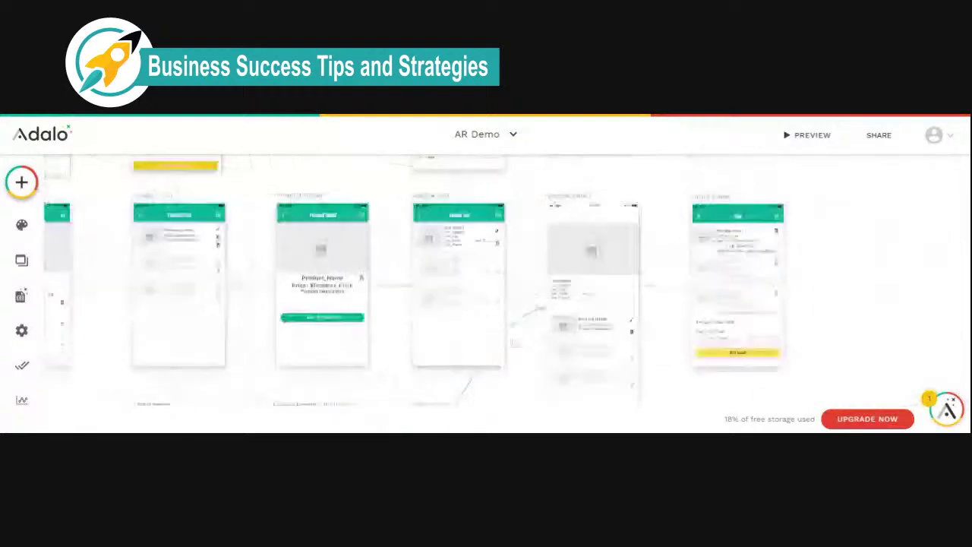
pyautogui.scroll(2, 516, 344)
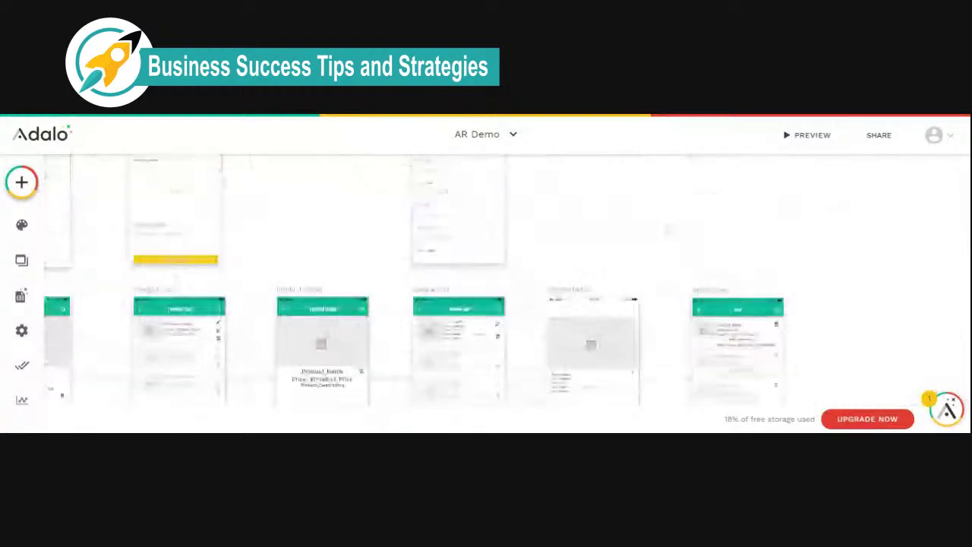
pyautogui.scroll(2, 486, 288)
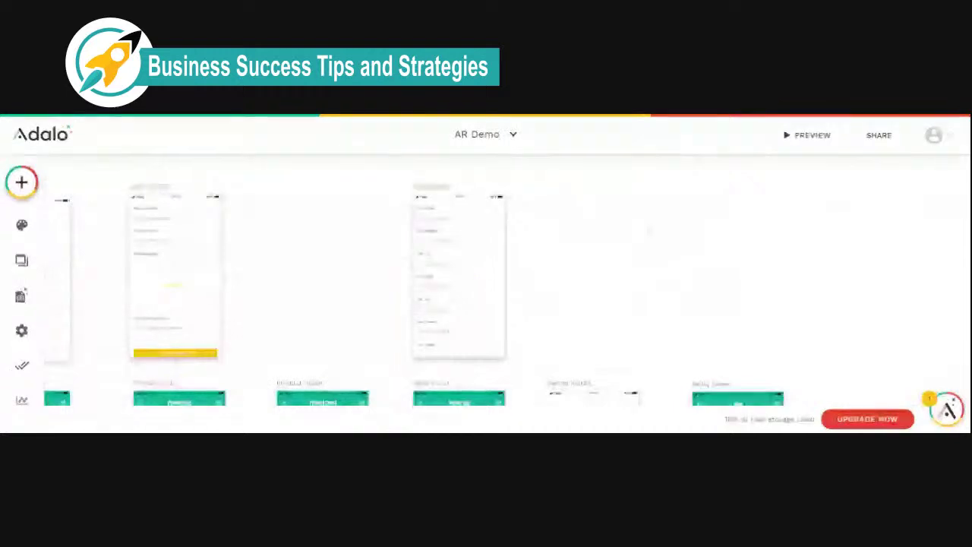
pyautogui.scroll(2, 549, 276)
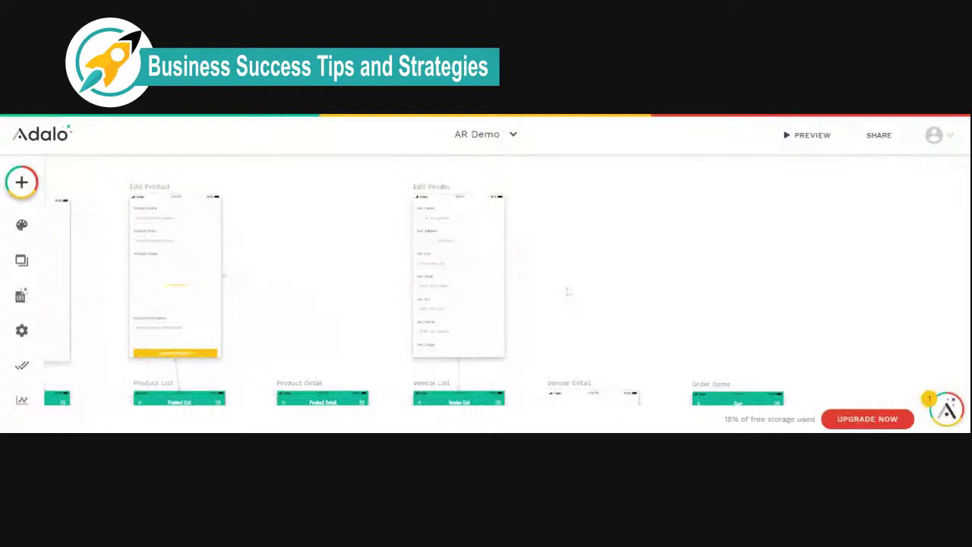
pyautogui.hscroll(-2, 568, 291)
pyautogui.hscroll(-5, 569, 289)
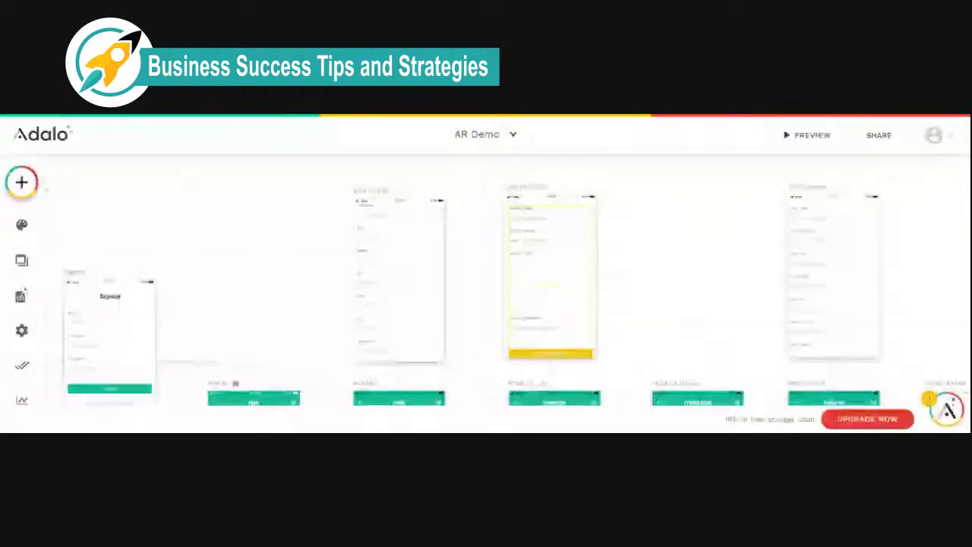
pyautogui.scroll(2, 569, 289)
pyautogui.scroll(-4, 568, 288)
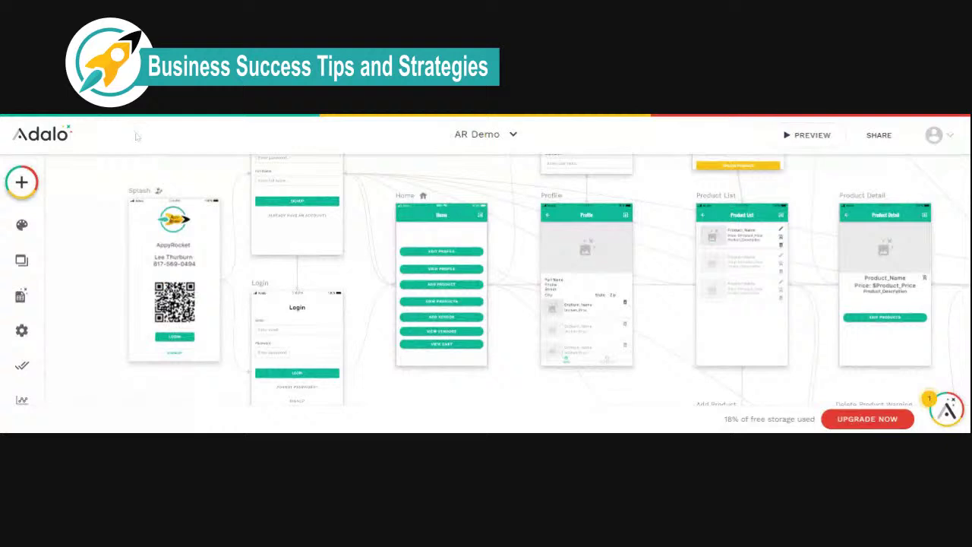
# - Add a Tab Bar navigation component along the bottom of the Home screen, below the View Cart button
pyautogui.click(22, 182)
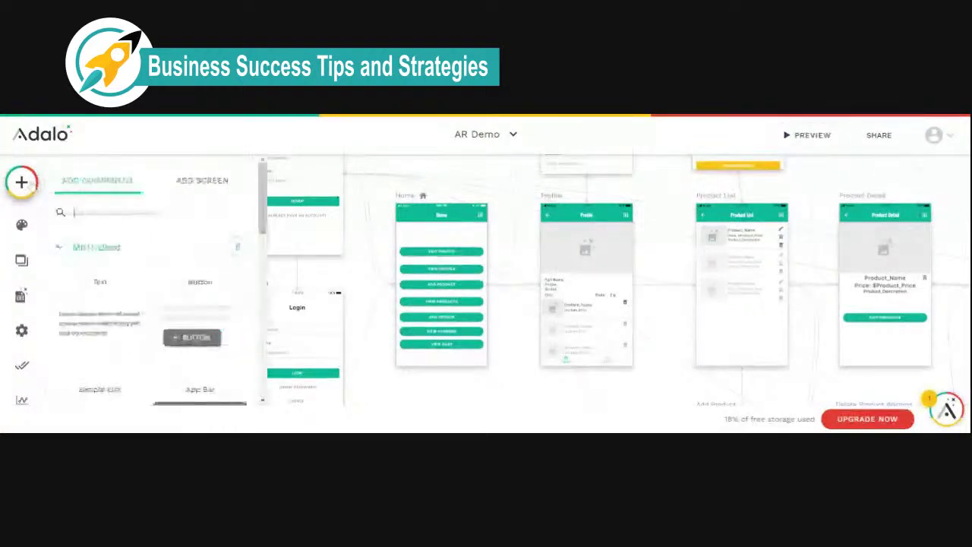
pyautogui.scroll(-6, 160, 281)
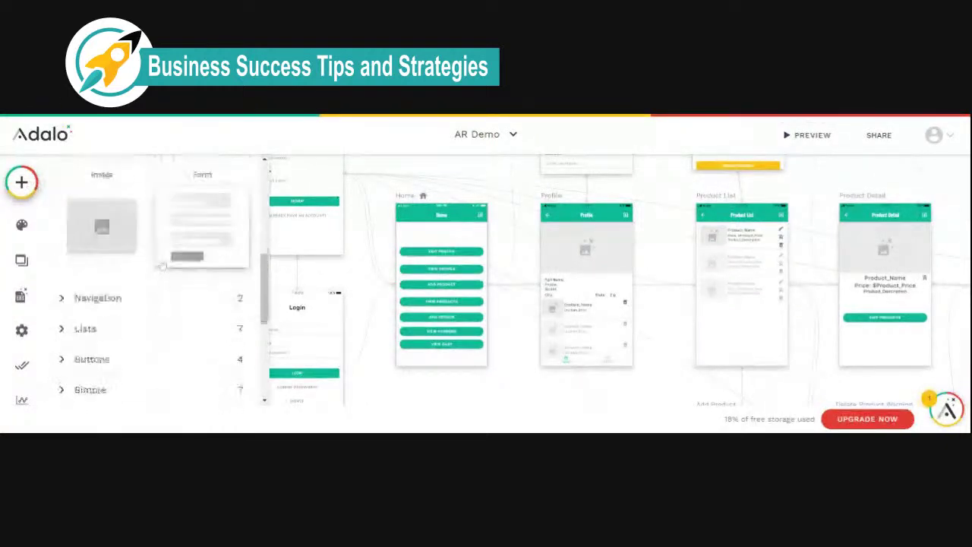
pyautogui.scroll(-1, 152, 281)
pyautogui.click(97, 223)
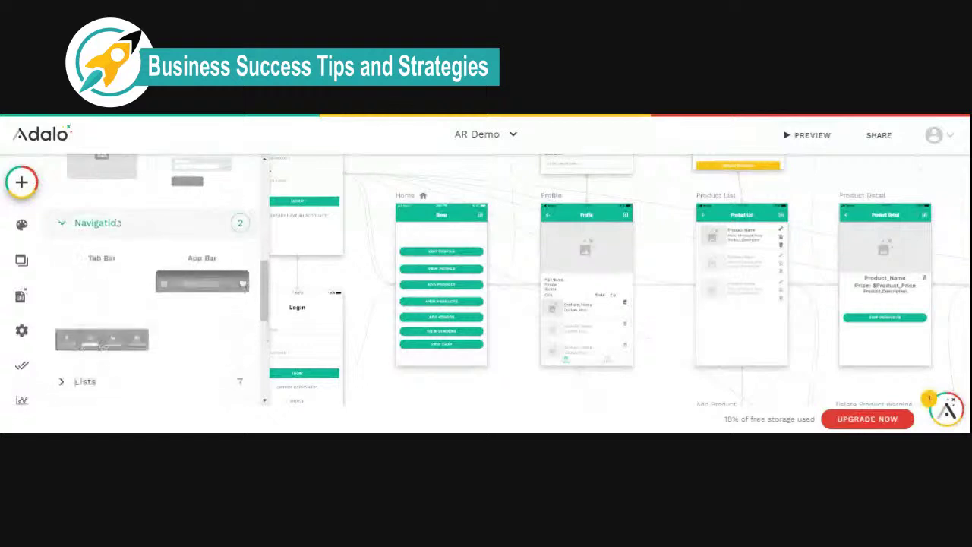
pyautogui.moveTo(91, 339); pyautogui.dragTo(448, 364)
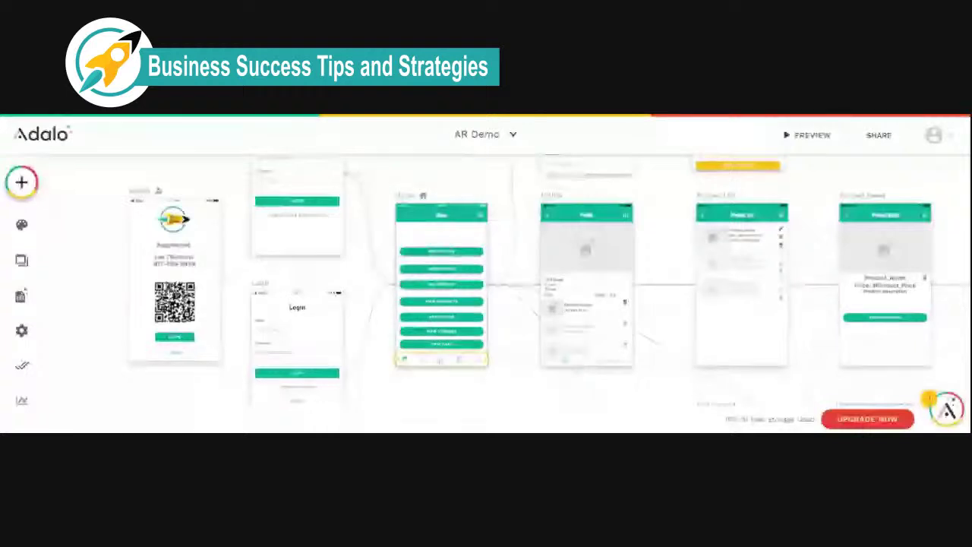
# - Give the Home tab bar's fourth tab, Profile, a click action that links to the Profile screen
pyautogui.click(441, 360)
pyautogui.scroll(-3, 531, 288)
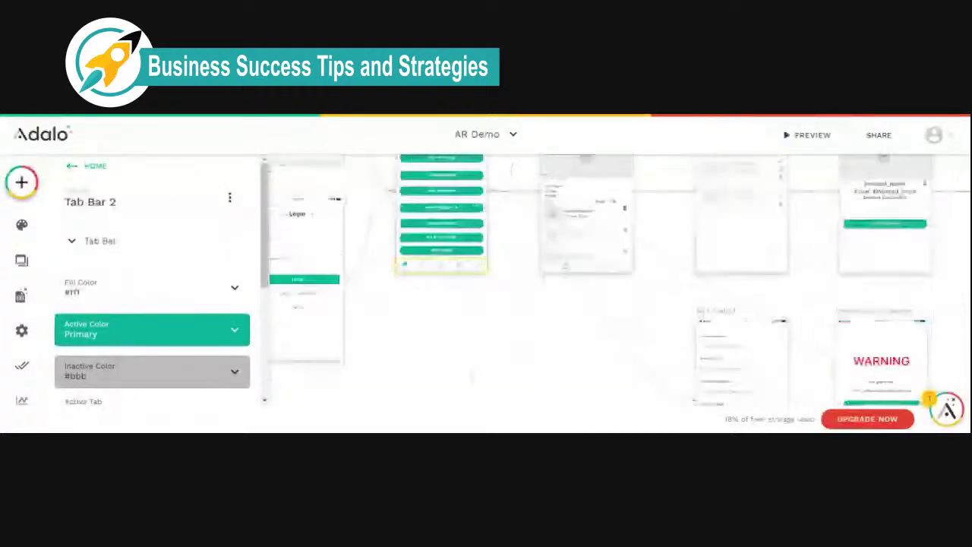
pyautogui.scroll(5, 444, 258)
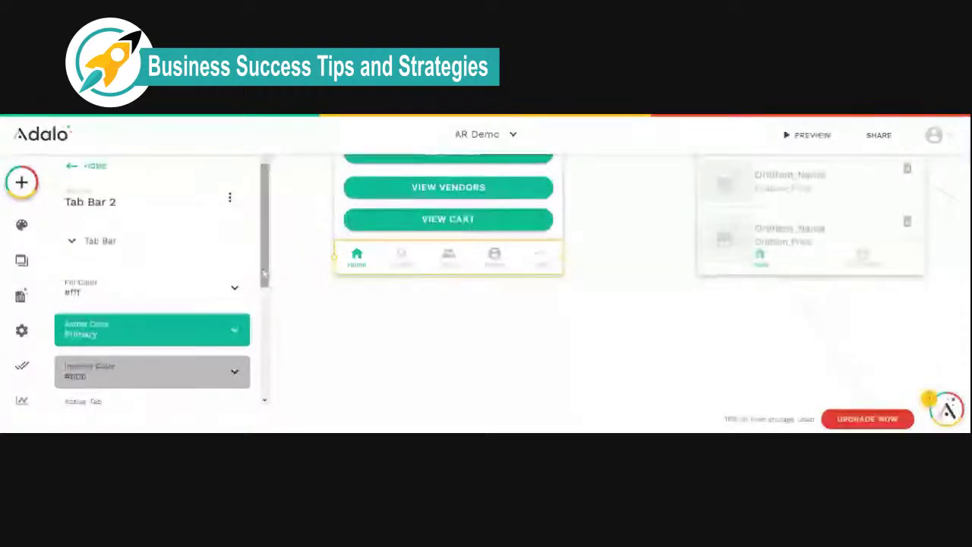
pyautogui.moveTo(265, 268); pyautogui.dragTo(256, 378)
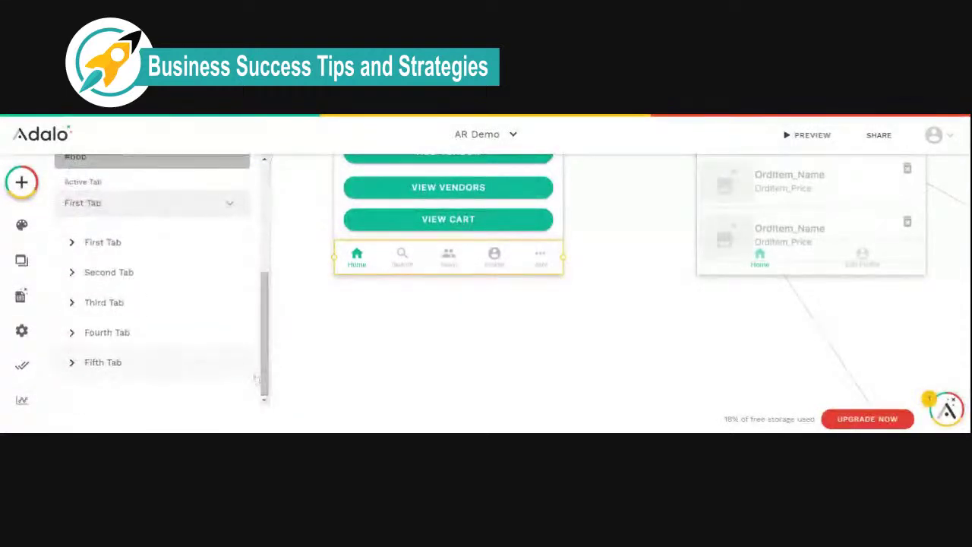
pyautogui.click(122, 333)
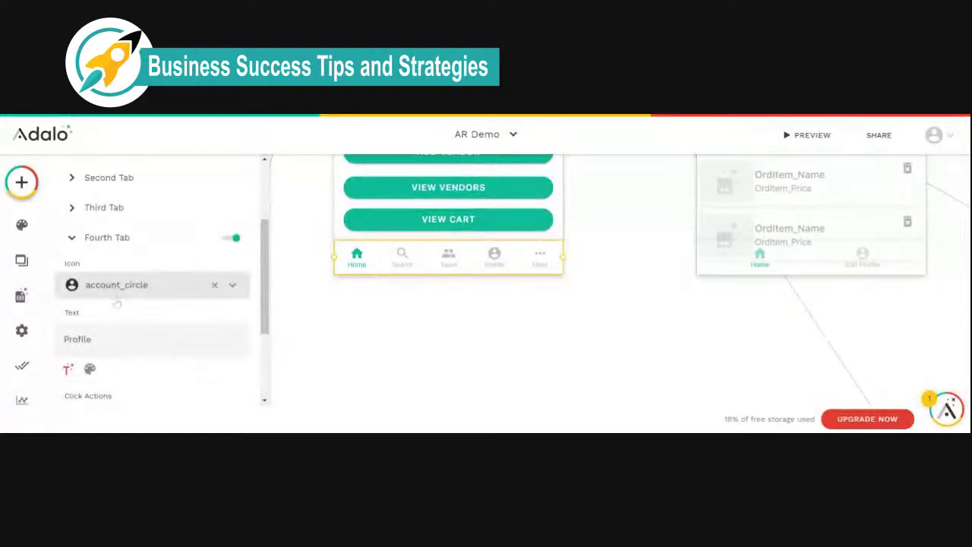
pyautogui.scroll(-1, 115, 299)
pyautogui.scroll(-1, 101, 369)
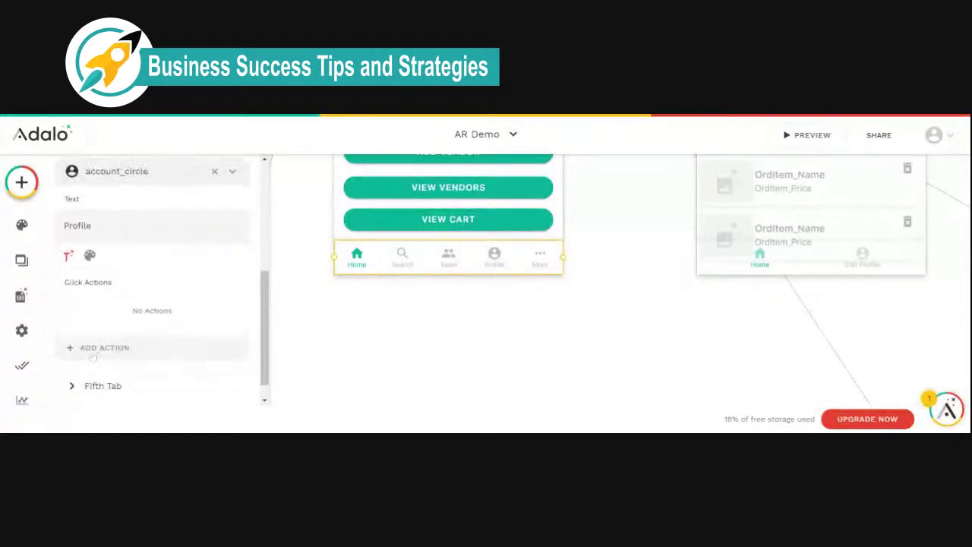
pyautogui.click(95, 351)
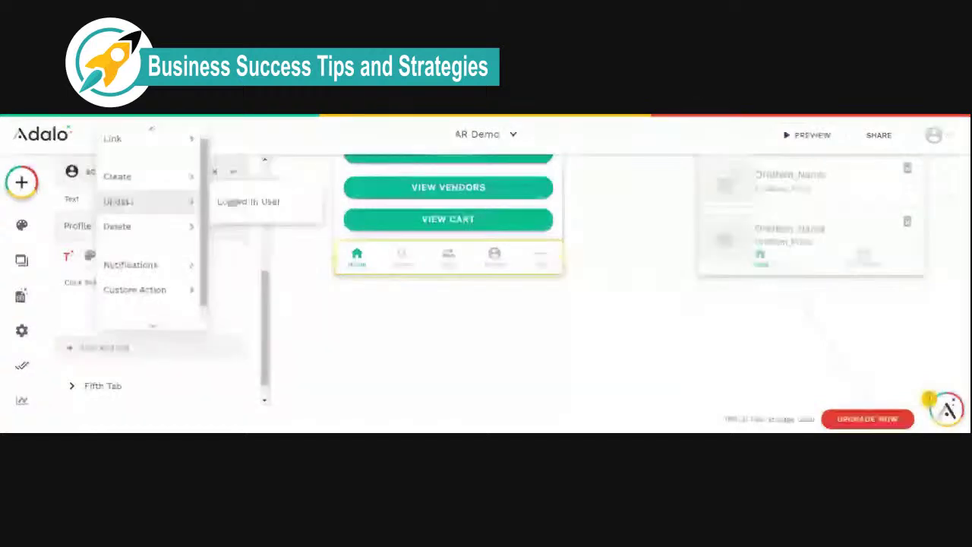
pyautogui.moveTo(112, 143)
pyautogui.scroll(-3, 262, 243)
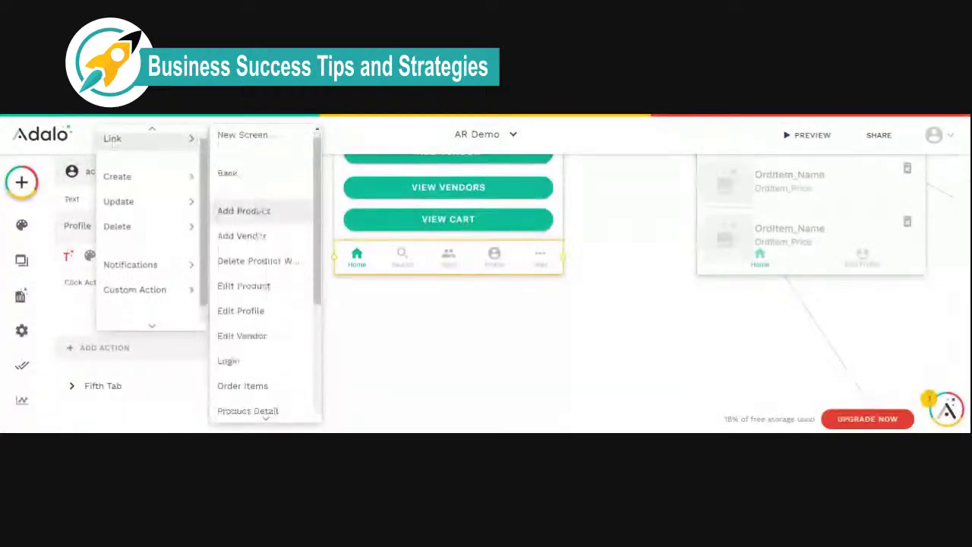
pyautogui.scroll(-2, 257, 303)
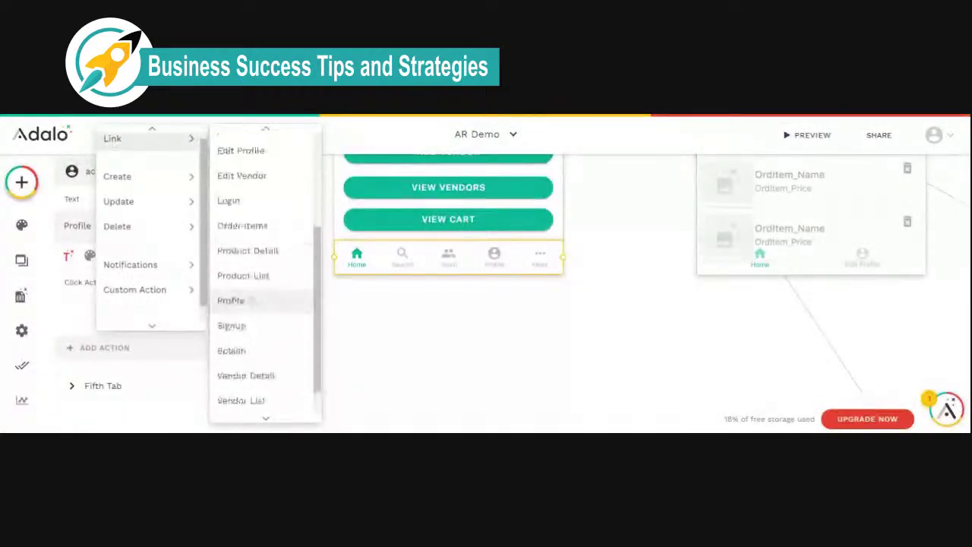
pyautogui.click(232, 307)
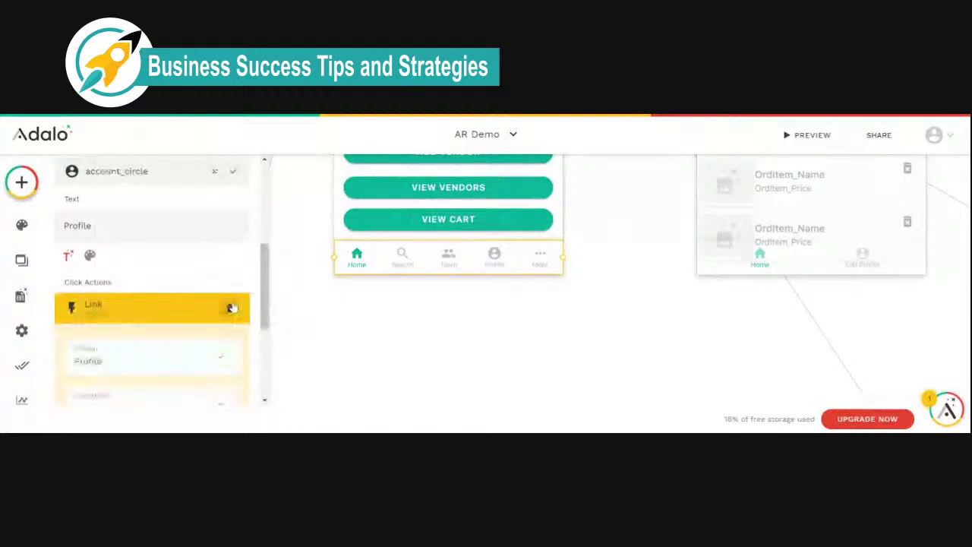
pyautogui.scroll(-2, 190, 312)
pyautogui.scroll(-3, 185, 314)
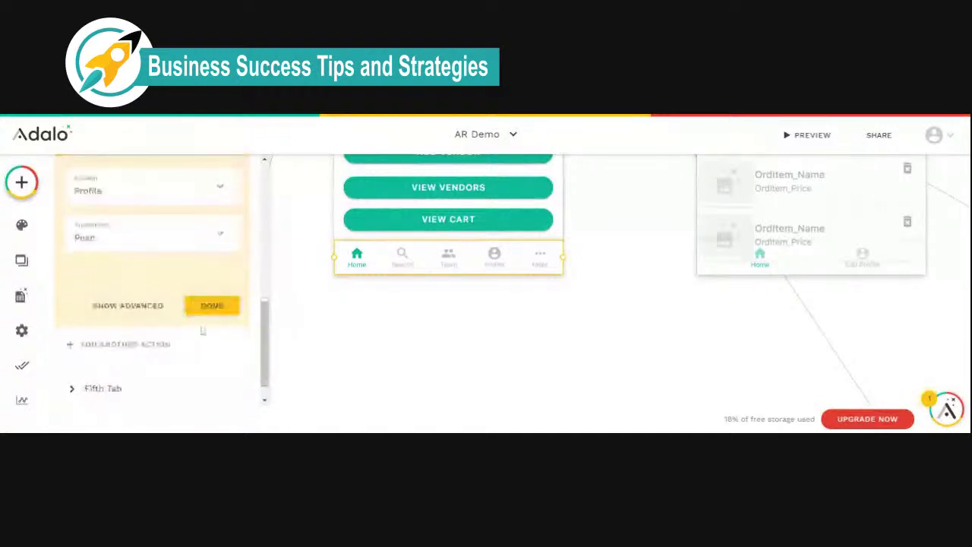
pyautogui.click(213, 305)
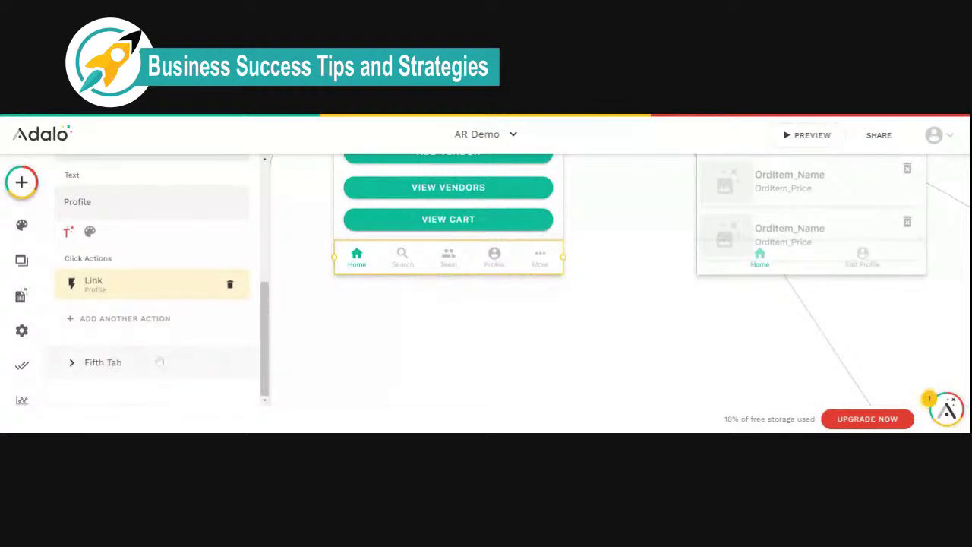
# - Disable the fifth tab, More, in the Home screen's tab bar
pyautogui.scroll(2, 159, 362)
pyautogui.scroll(-2, 160, 361)
pyautogui.click(139, 361)
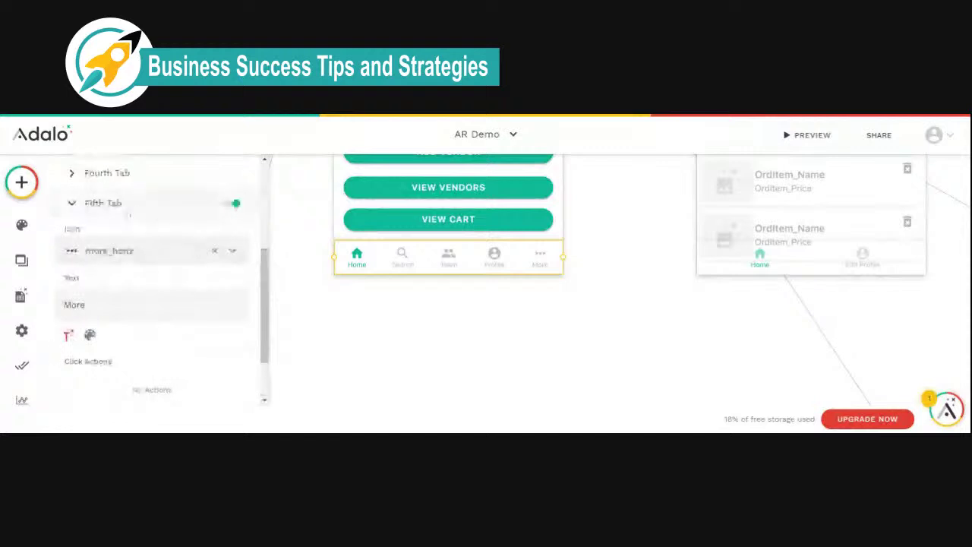
pyautogui.click(231, 205)
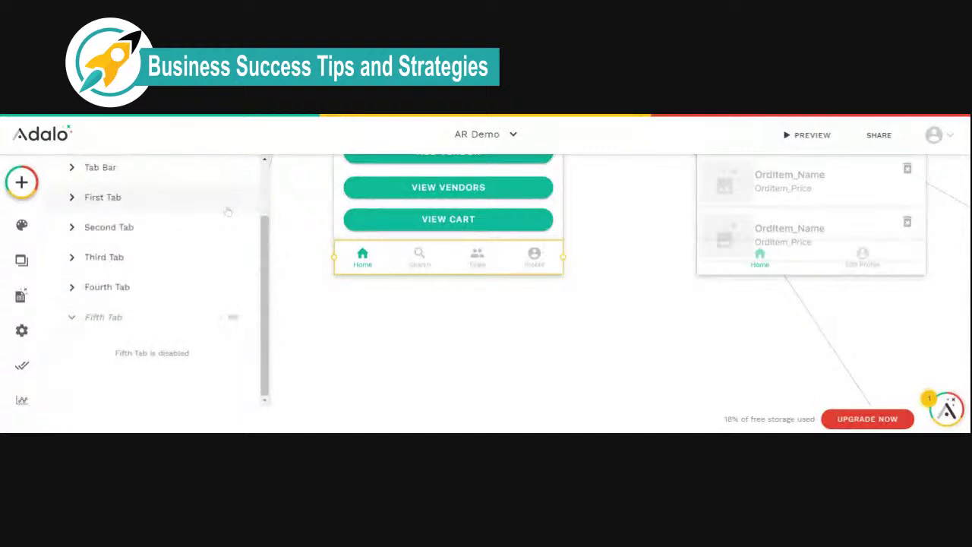
# - Disable the second tab, Search, in the Home screen's tab bar
pyautogui.scroll(2, 266, 209)
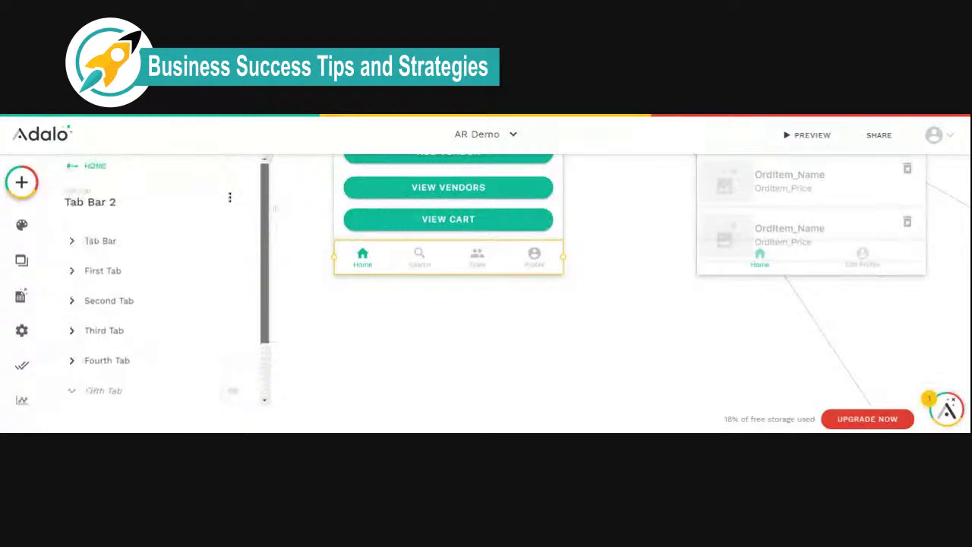
pyautogui.click(122, 301)
pyautogui.scroll(-1, 129, 296)
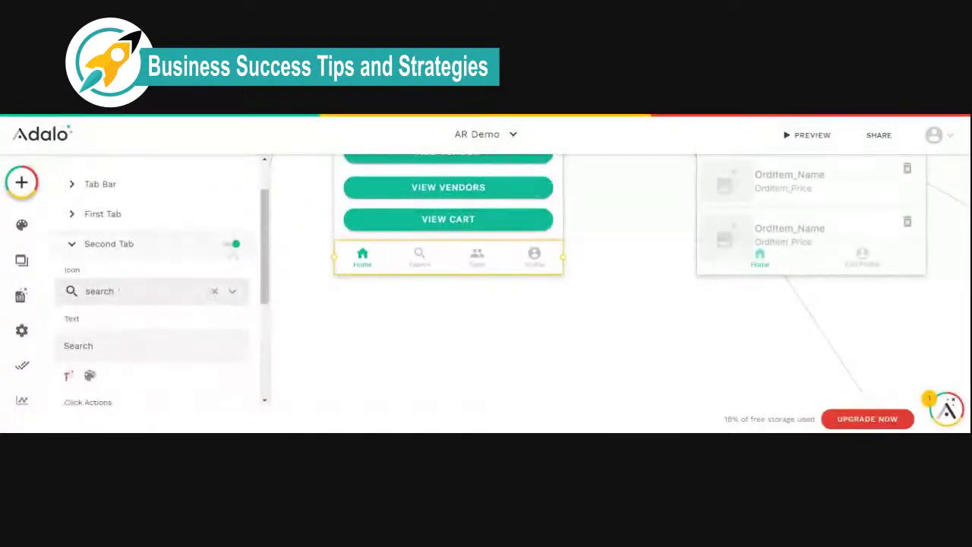
pyautogui.click(232, 244)
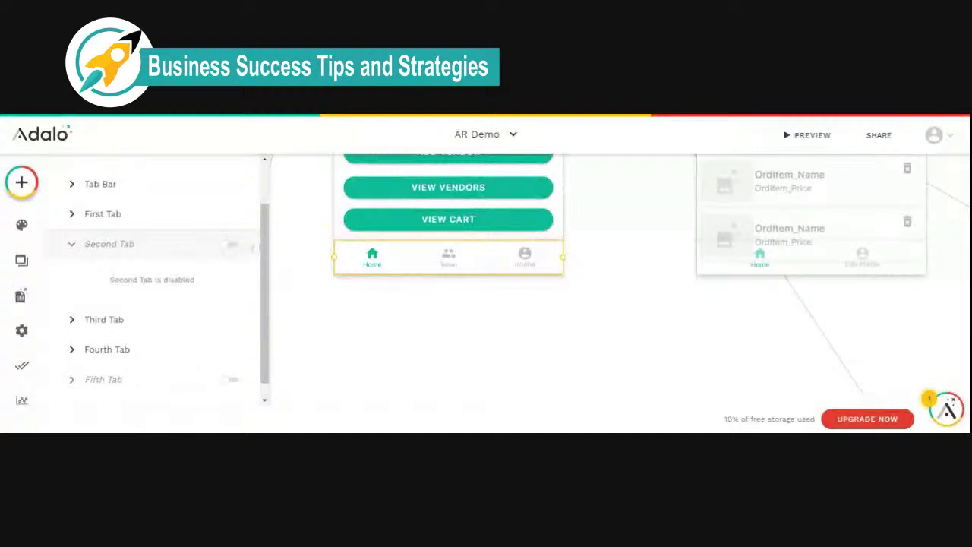
pyautogui.scroll(-1, 264, 256)
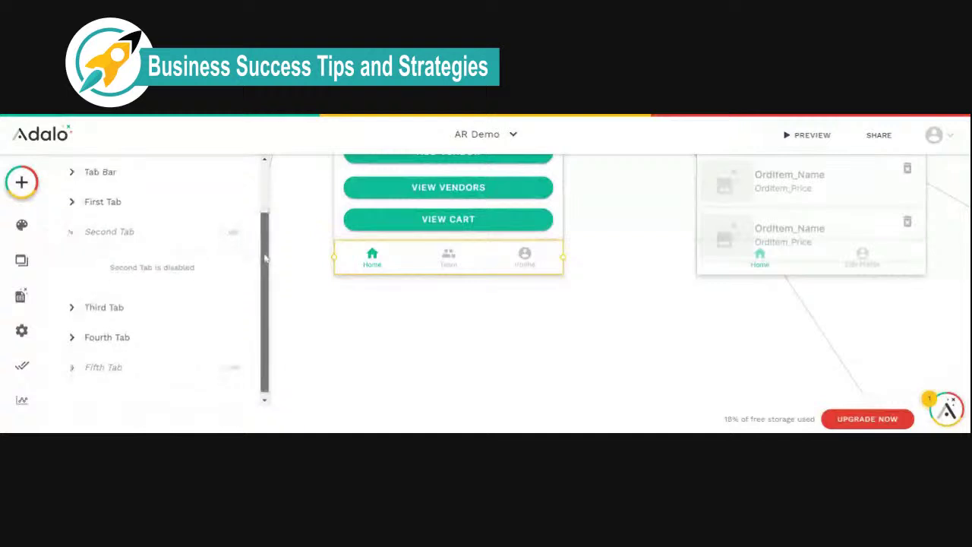
# - Disable the third tab, Team, in the Home screen's tab bar
pyautogui.click(128, 302)
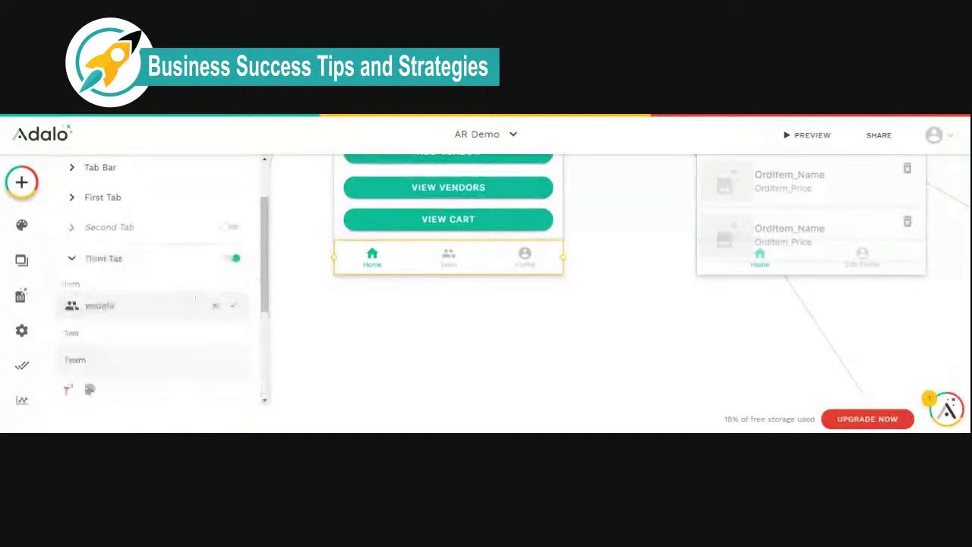
pyautogui.click(233, 259)
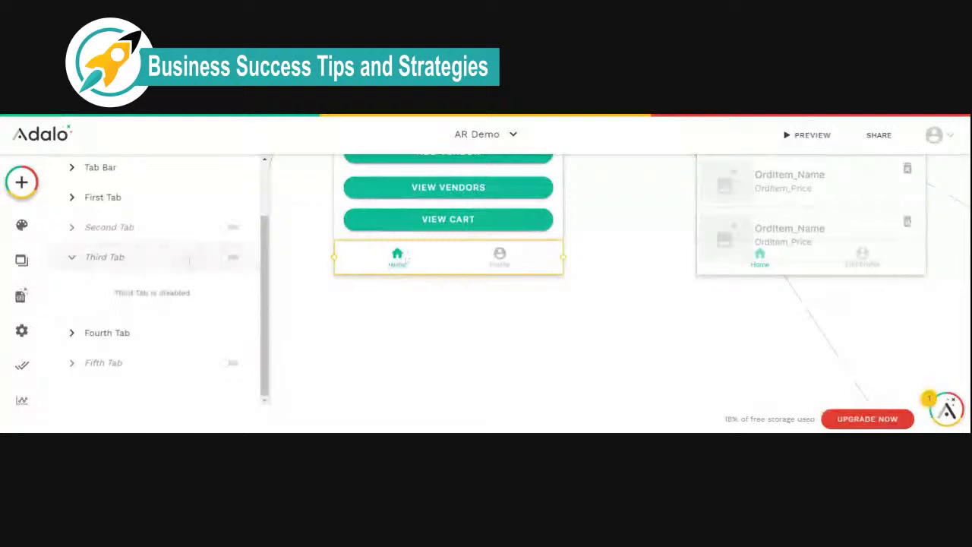
pyautogui.scroll(1, 171, 248)
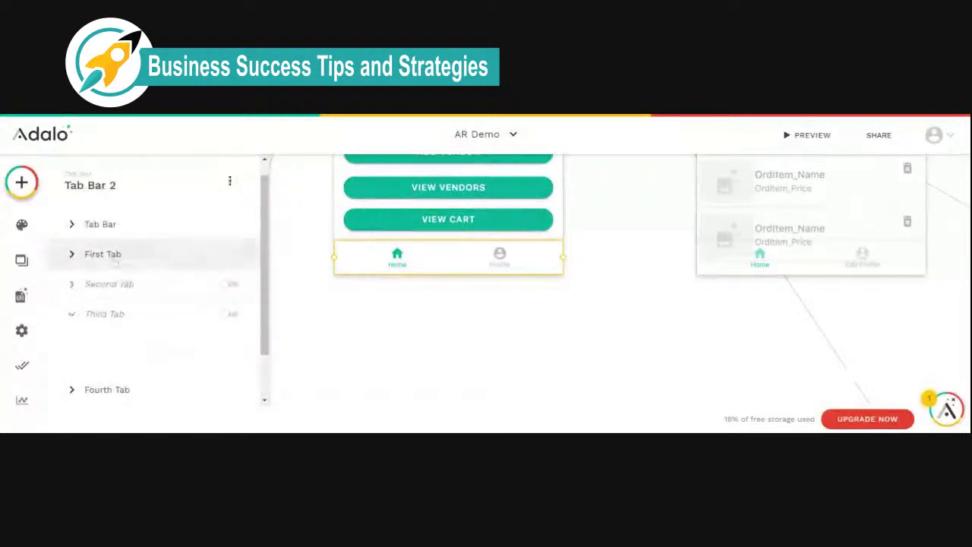
pyautogui.click(112, 255)
pyautogui.scroll(-2, 106, 304)
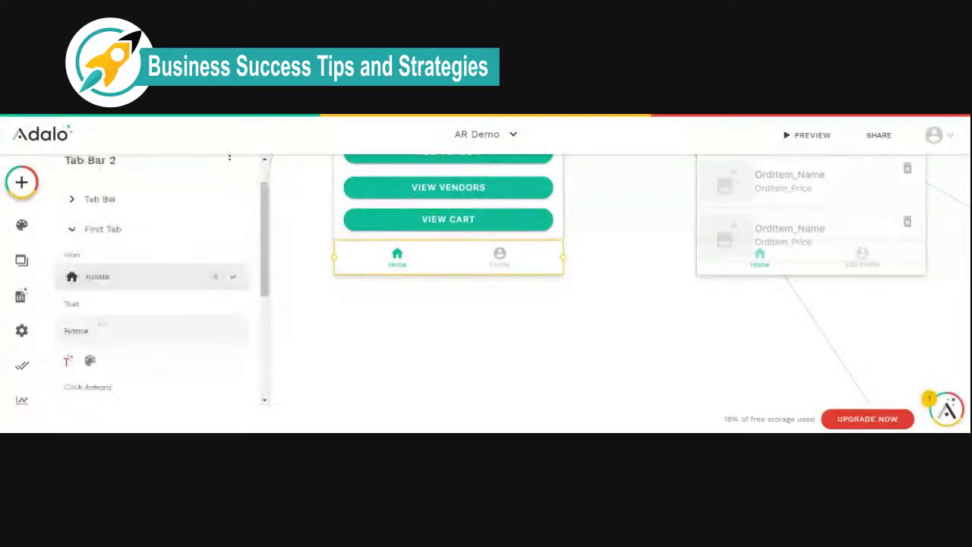
pyautogui.scroll(-2, 152, 304)
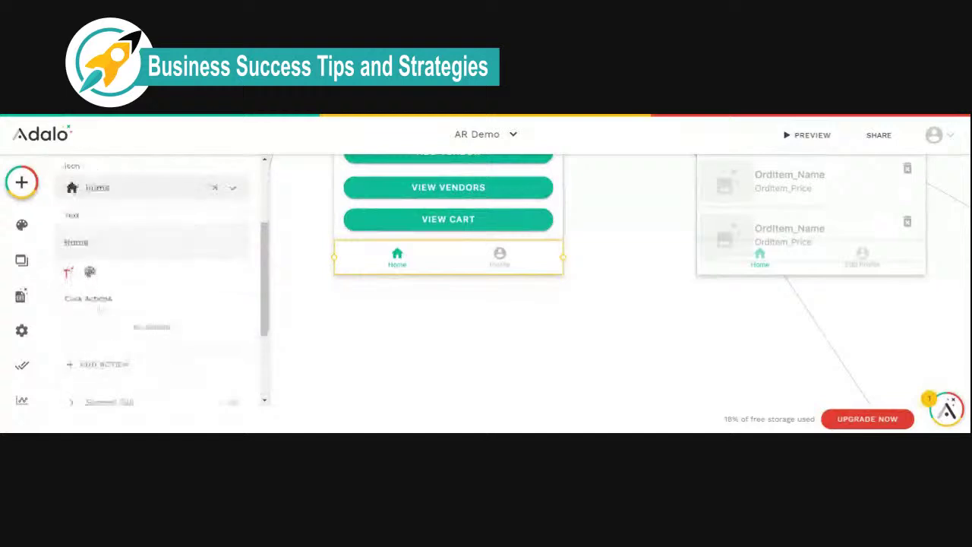
pyautogui.click(100, 365)
pyautogui.moveTo(152, 296)
pyautogui.moveTo(203, 204)
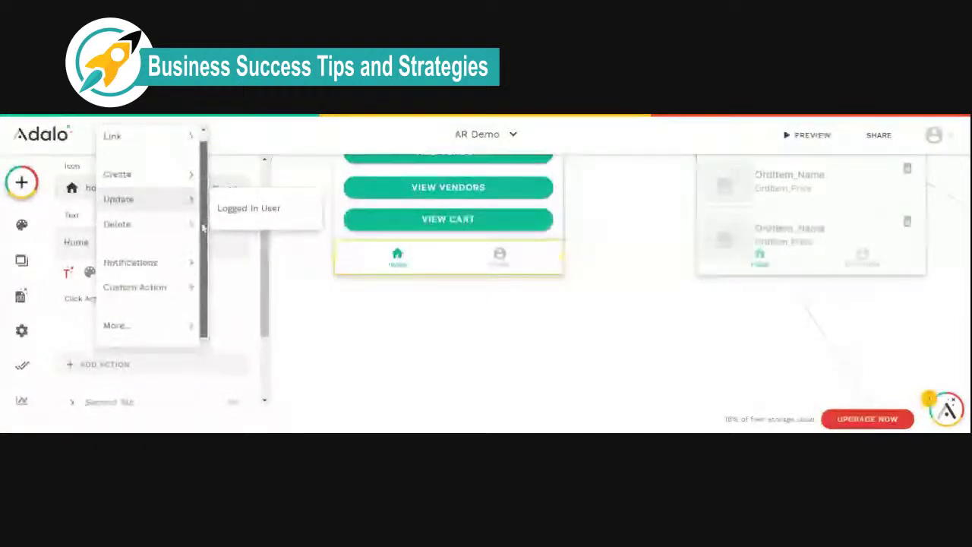
pyautogui.moveTo(152, 134)
pyautogui.scroll(-3, 261, 259)
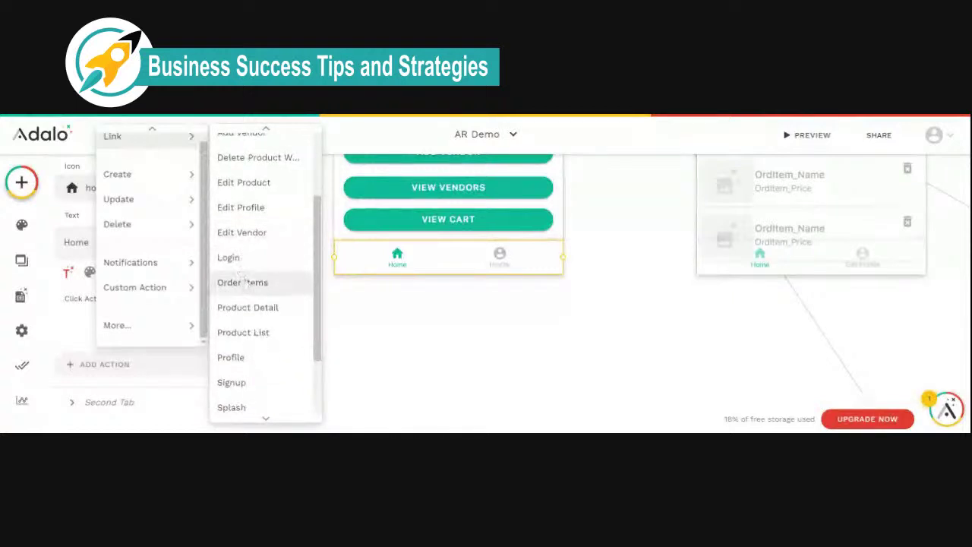
pyautogui.click(420, 353)
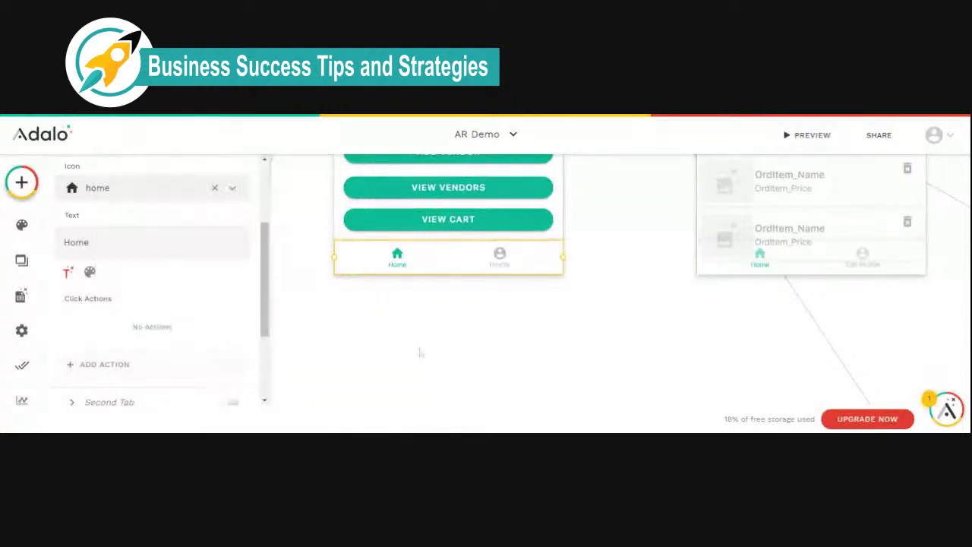
# - Examine the click actions of the first and fourth tabs in the Profile screen's tab bar
pyautogui.click(783, 274)
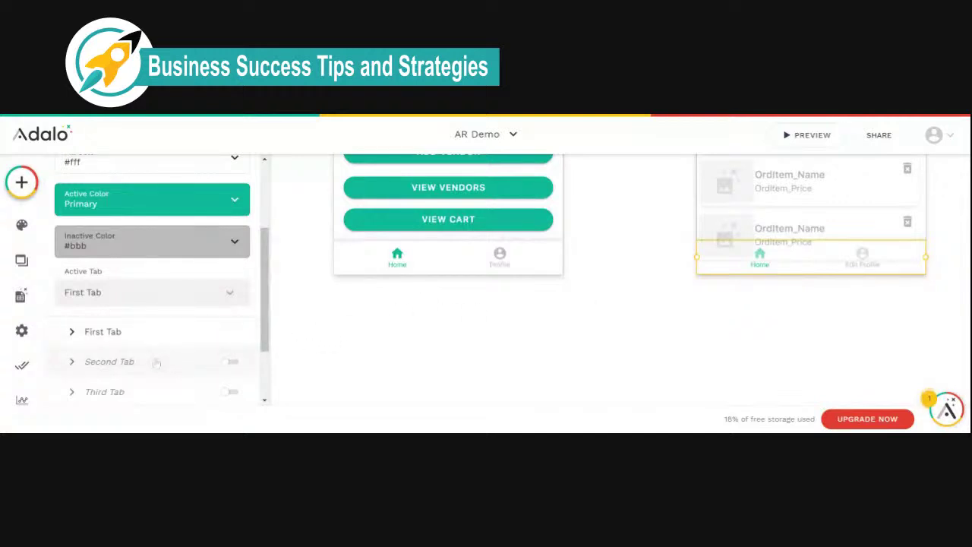
pyautogui.click(122, 334)
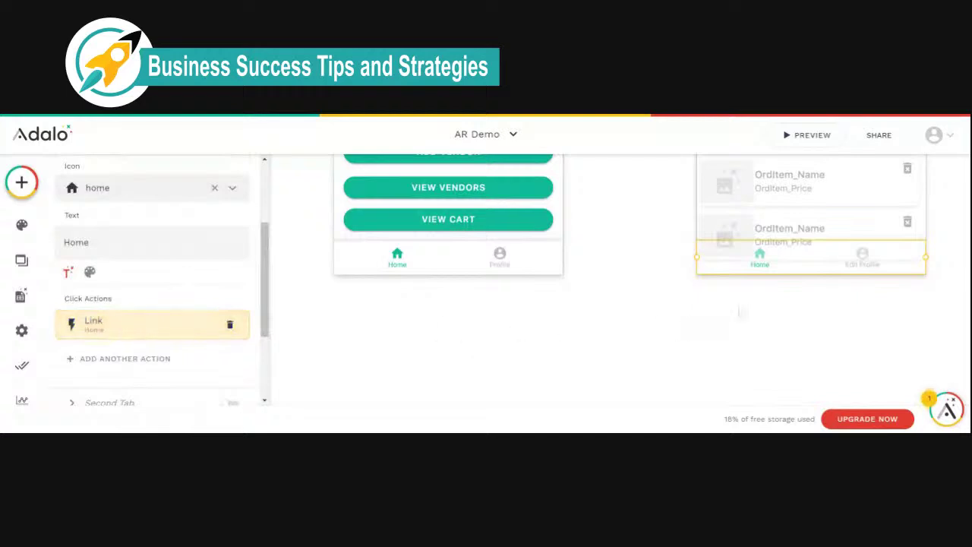
pyautogui.scroll(-2, 205, 335)
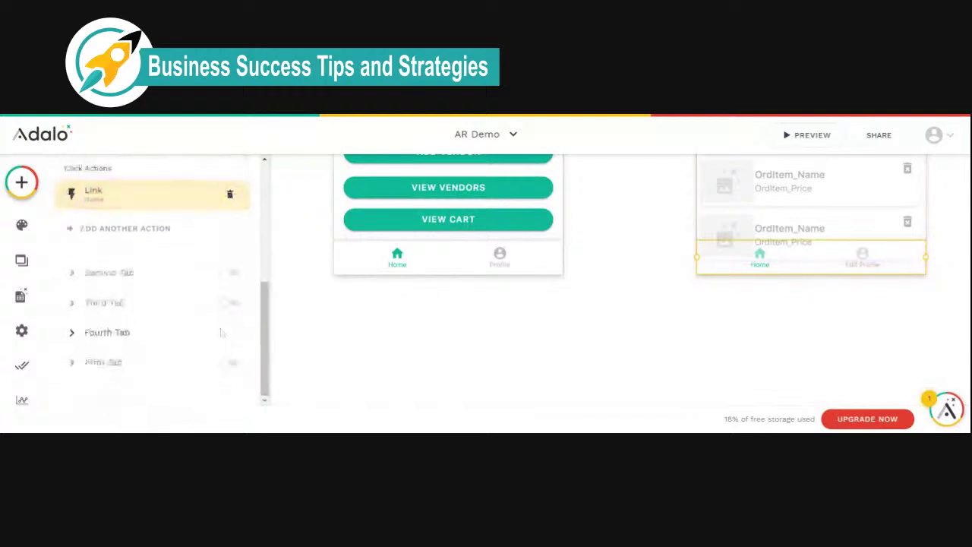
pyautogui.click(135, 336)
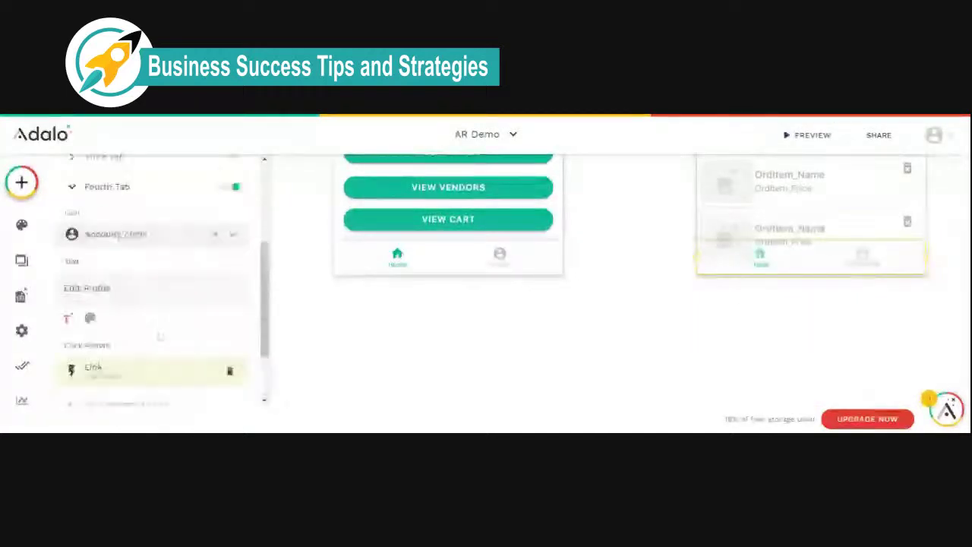
pyautogui.scroll(2, 114, 285)
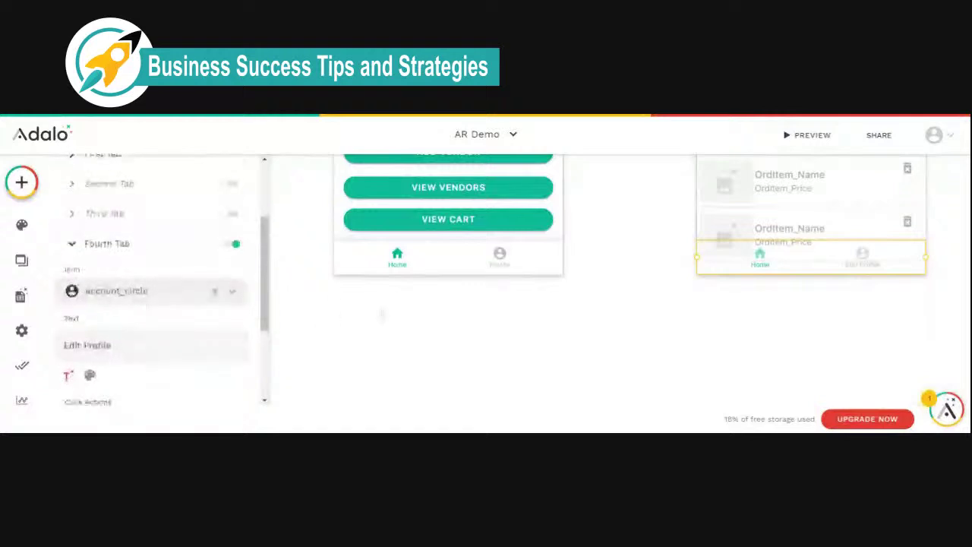
# - Copy the Profile screen's tab bar and paste it onto the Product List screen
pyautogui.scroll(-5, 394, 326)
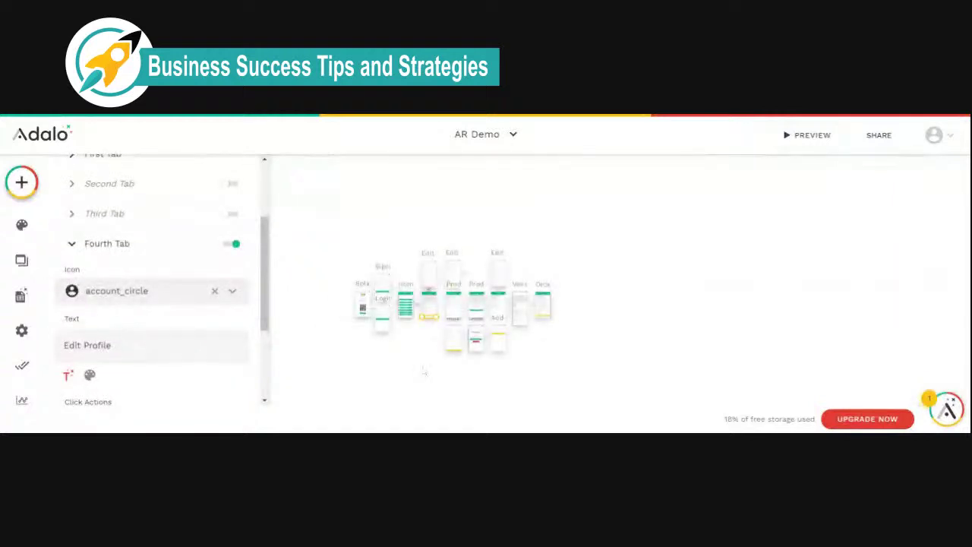
pyautogui.scroll(5, 423, 371)
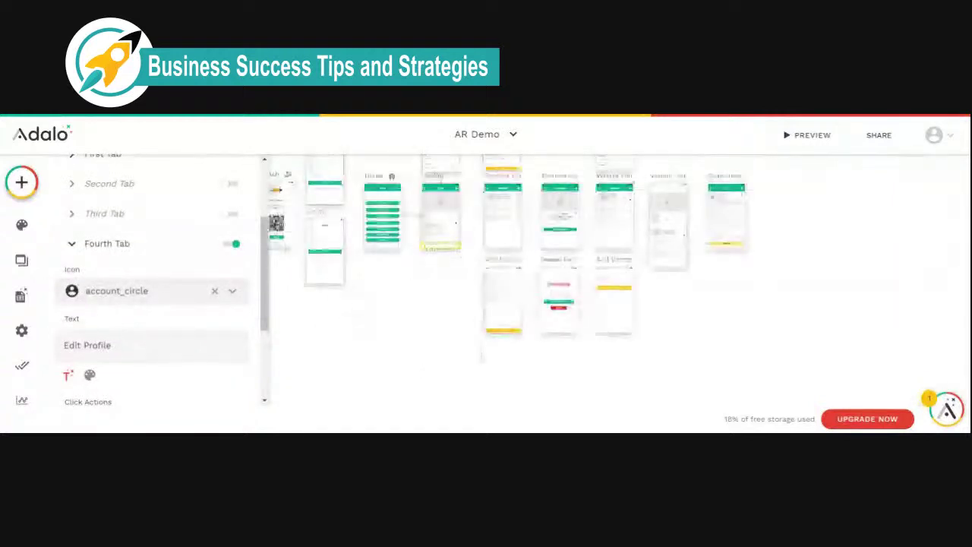
pyautogui.click(384, 249)
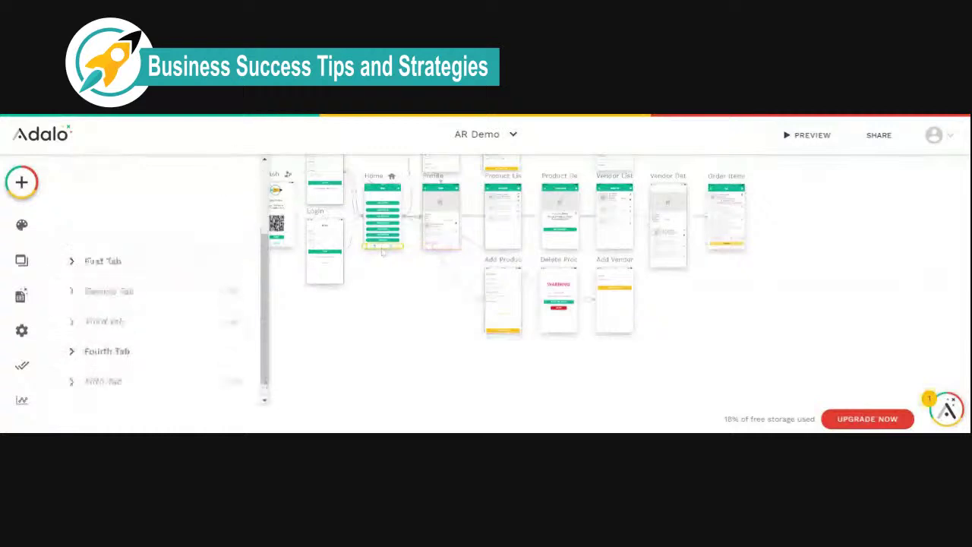
pyautogui.click(424, 245)
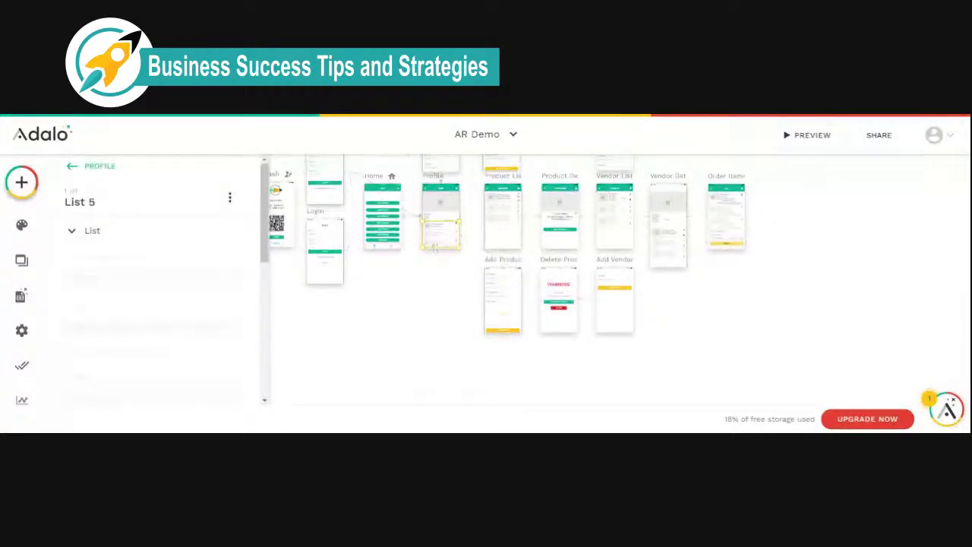
pyautogui.click(435, 269)
pyautogui.scroll(3, 432, 266)
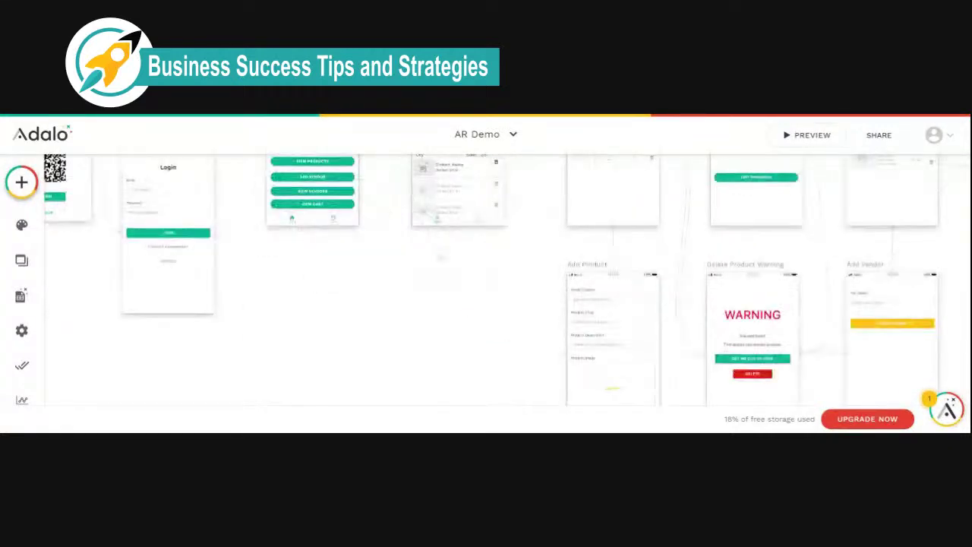
pyautogui.click(435, 222)
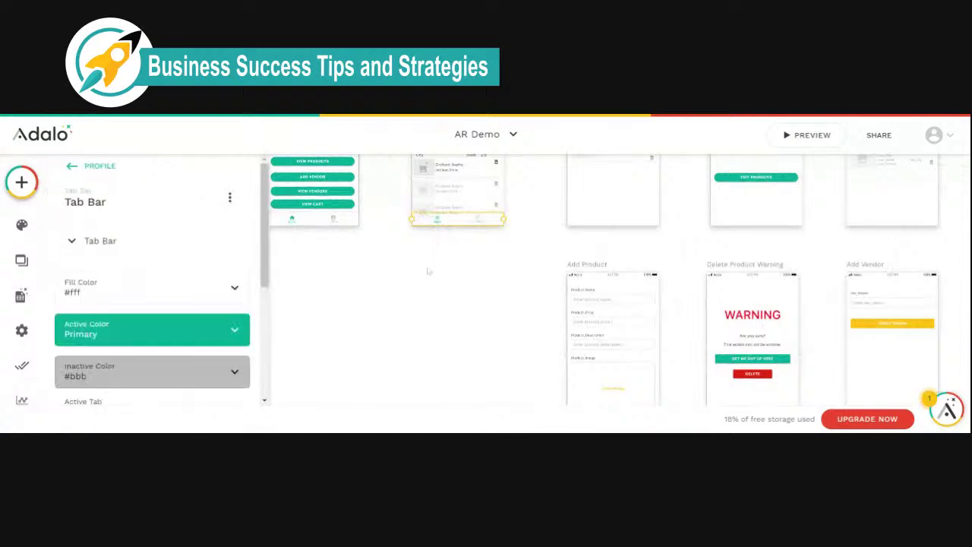
pyautogui.scroll(5, 427, 274)
pyautogui.scroll(-5, 427, 274)
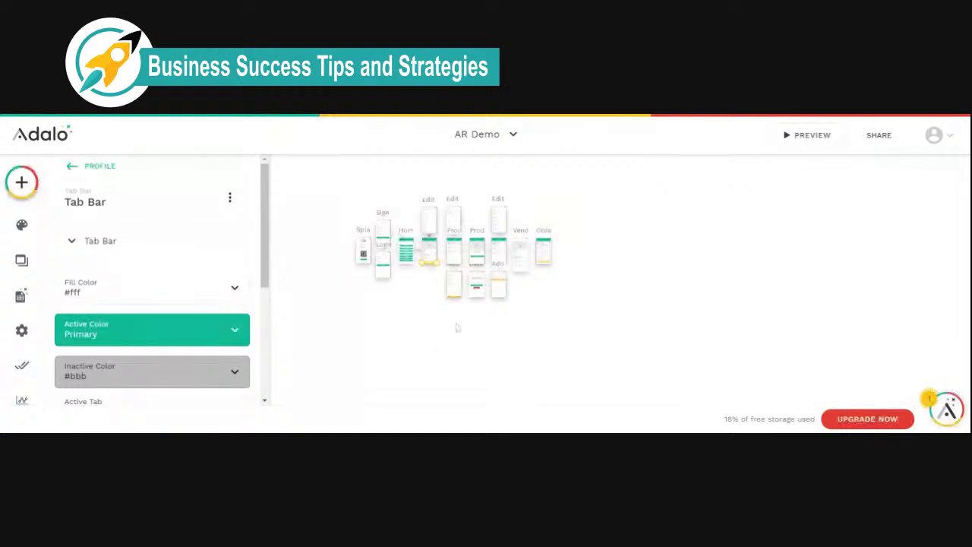
pyautogui.click(454, 239)
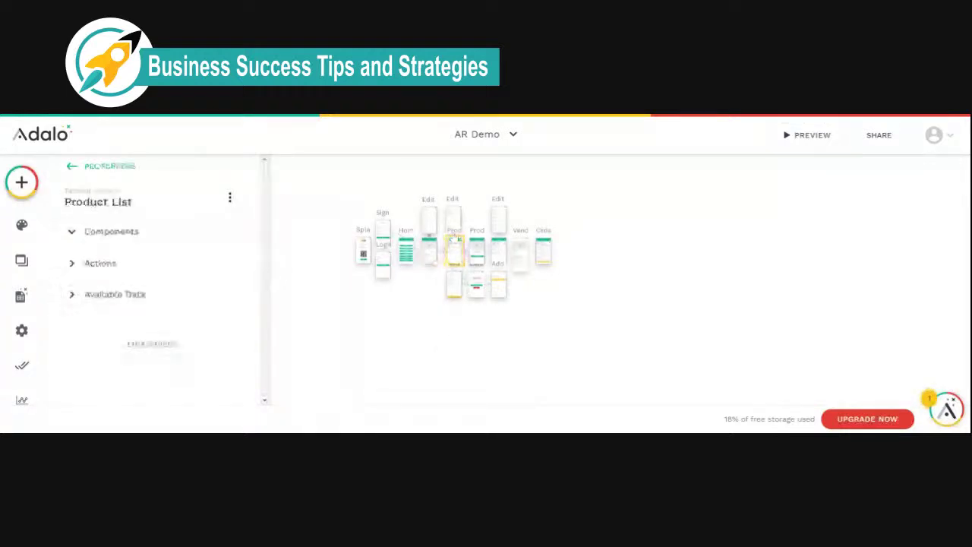
pyautogui.click(454, 238)
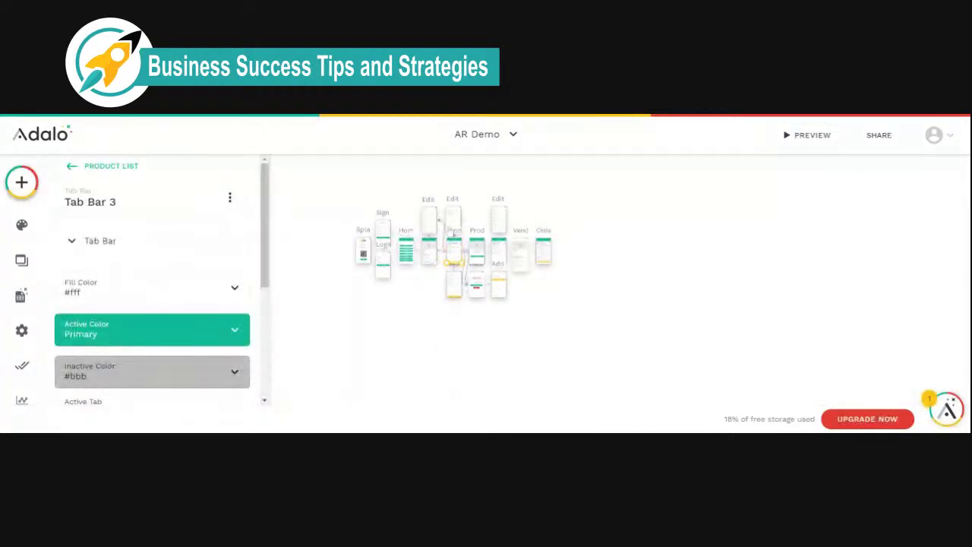
# - Paste the copied tab bar onto the Edit Product, Edit Vendor and Vendor Detail screens
pyautogui.click(453, 209)
pyautogui.click(453, 207)
pyautogui.click(498, 216)
pyautogui.click(521, 242)
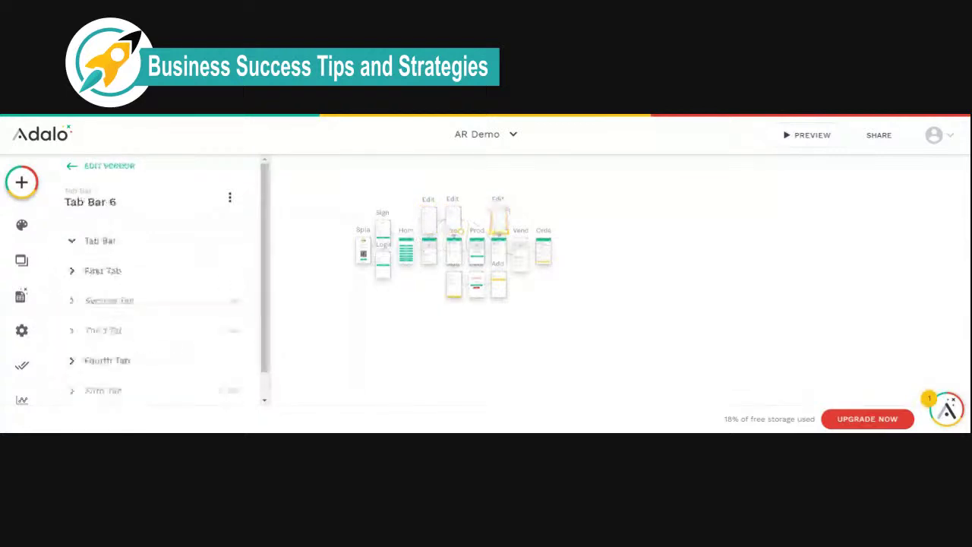
pyautogui.click(520, 231)
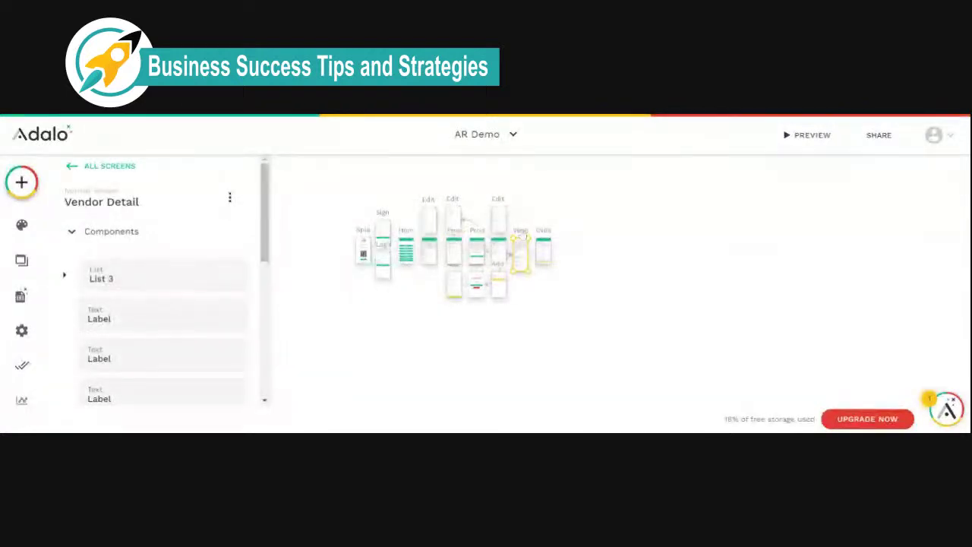
pyautogui.click(521, 262)
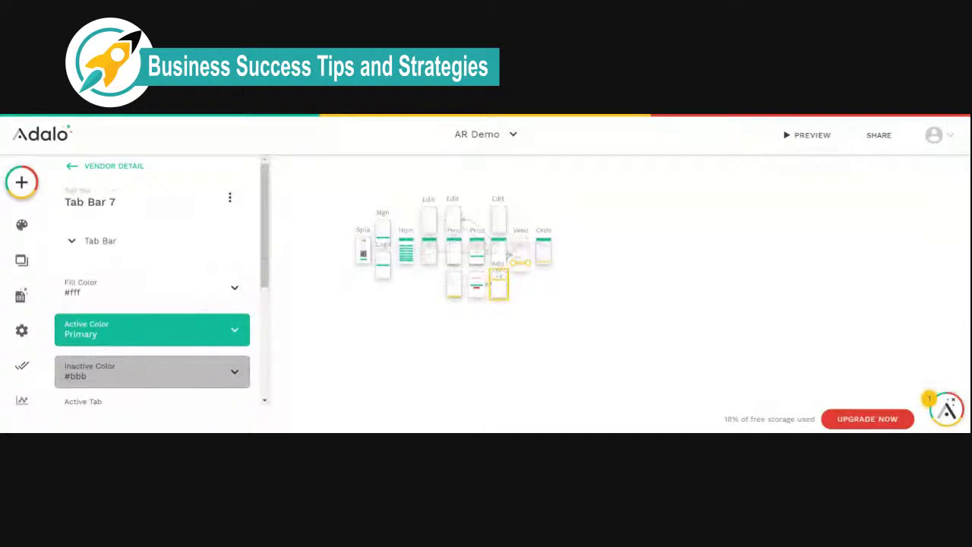
# - Paste the copied tab bar onto the Add Vendor, Delete Product Warning and Add Product screens
pyautogui.click(499, 282)
pyautogui.click(498, 296)
pyautogui.click(476, 282)
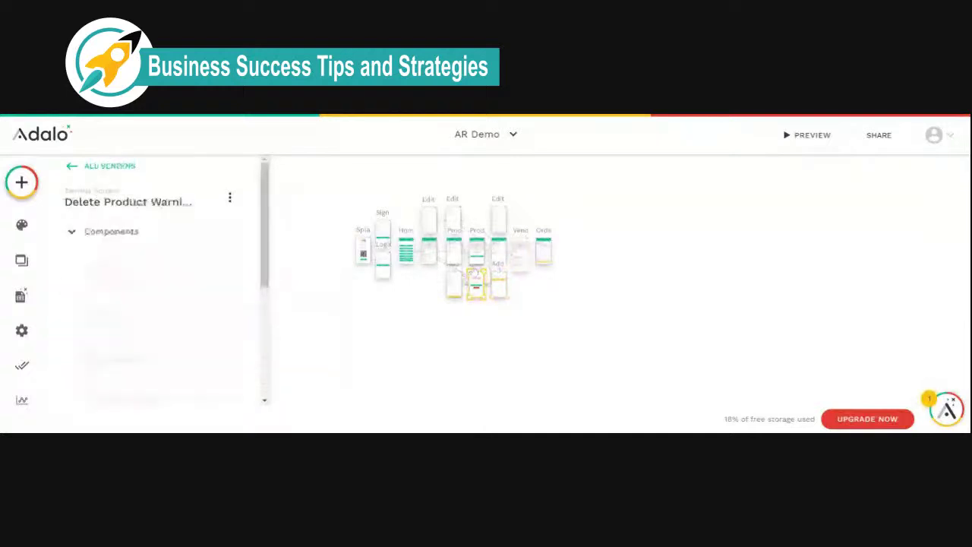
pyautogui.click(476, 295)
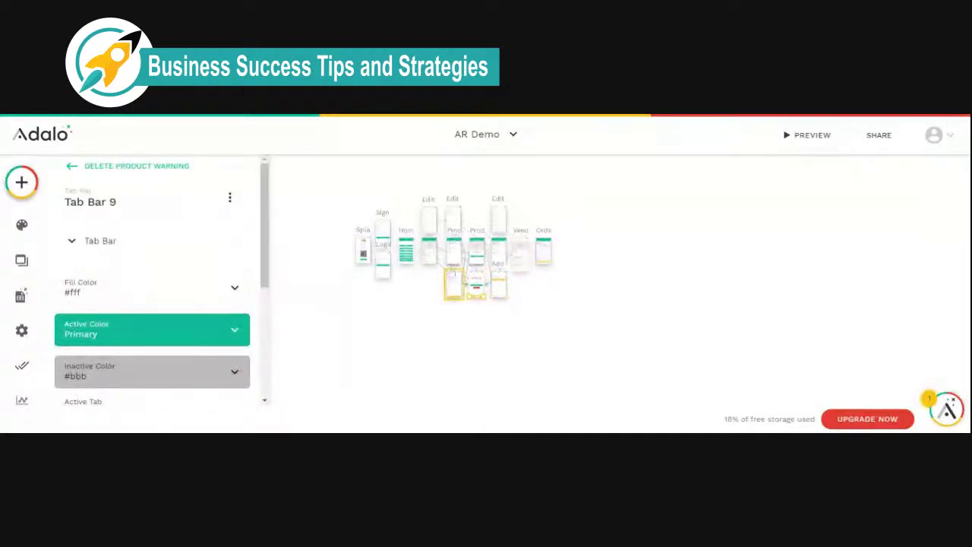
pyautogui.click(454, 282)
pyautogui.click(453, 296)
# - Delete the button between Edit Profile and Add Product on the Home screen
pyautogui.scroll(3, 433, 287)
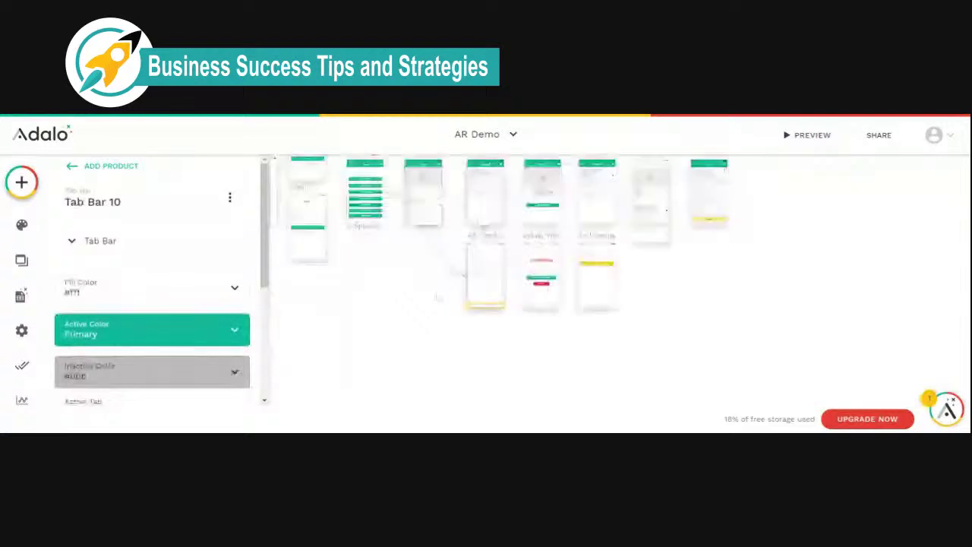
pyautogui.scroll(3, 437, 298)
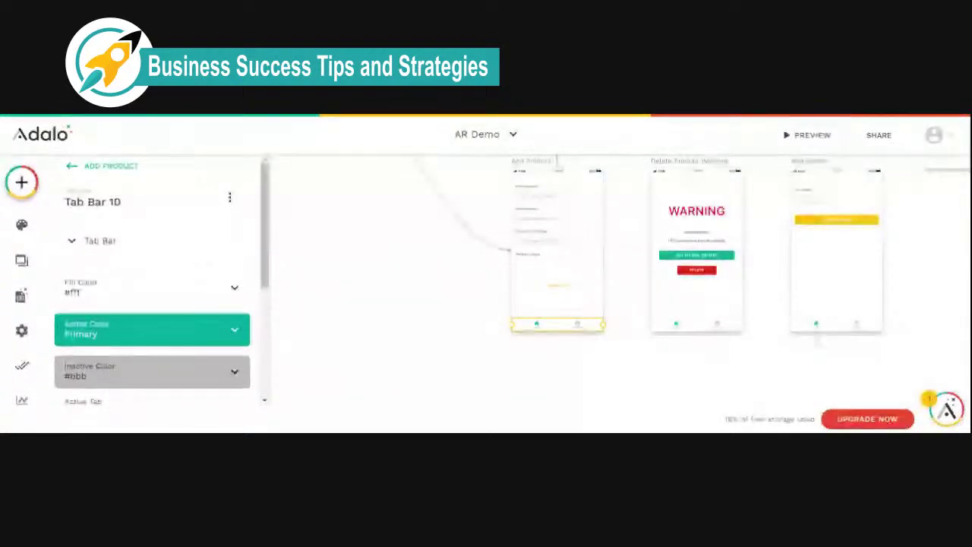
pyautogui.scroll(3, 608, 289)
pyautogui.scroll(3, 607, 289)
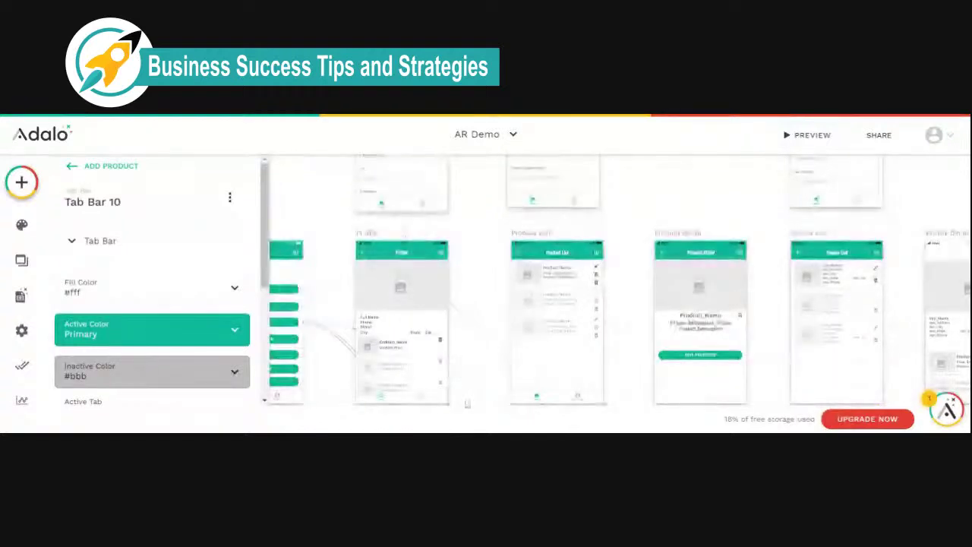
pyautogui.scroll(-3, 467, 402)
pyautogui.click(476, 378)
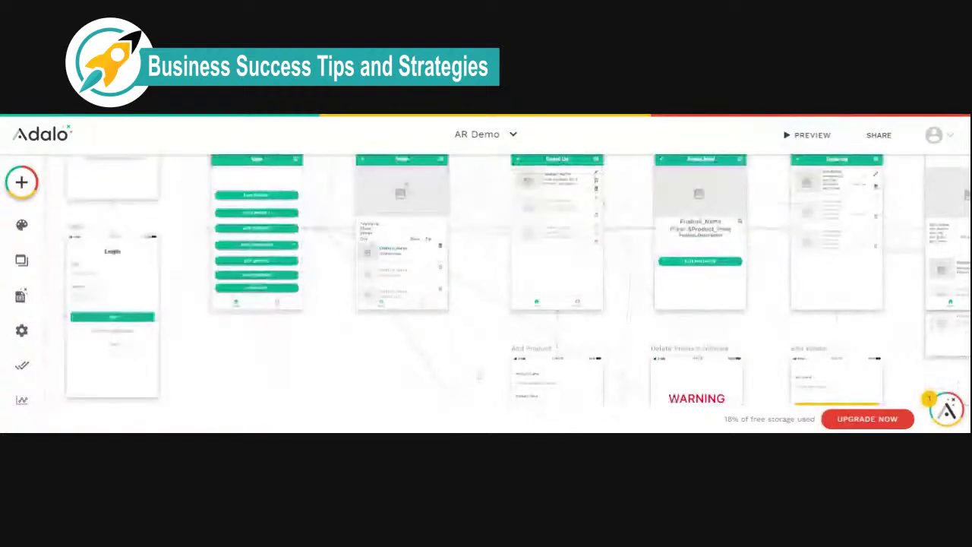
pyautogui.hscroll(-5, 480, 375)
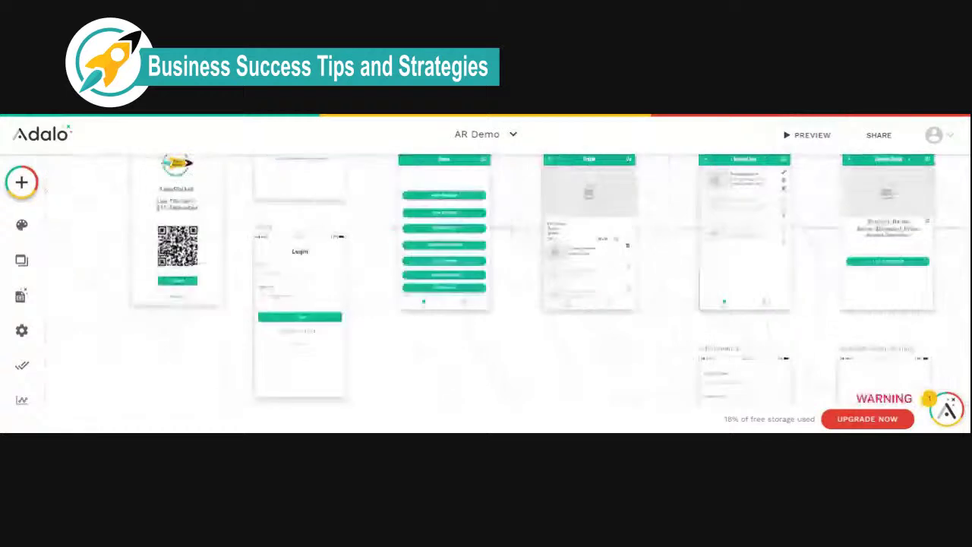
pyautogui.click(444, 213)
pyautogui.press('Delete')
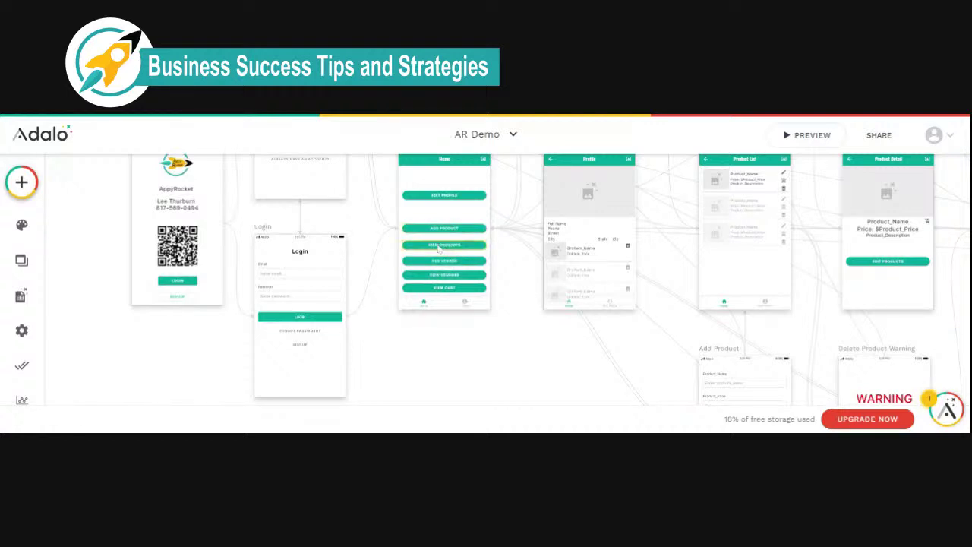
# - Reorder the Home screen's buttons so that View Products and View Vendors sit between Edit Profile and Add Product
pyautogui.click(439, 248)
pyautogui.moveTo(439, 249); pyautogui.dragTo(441, 211)
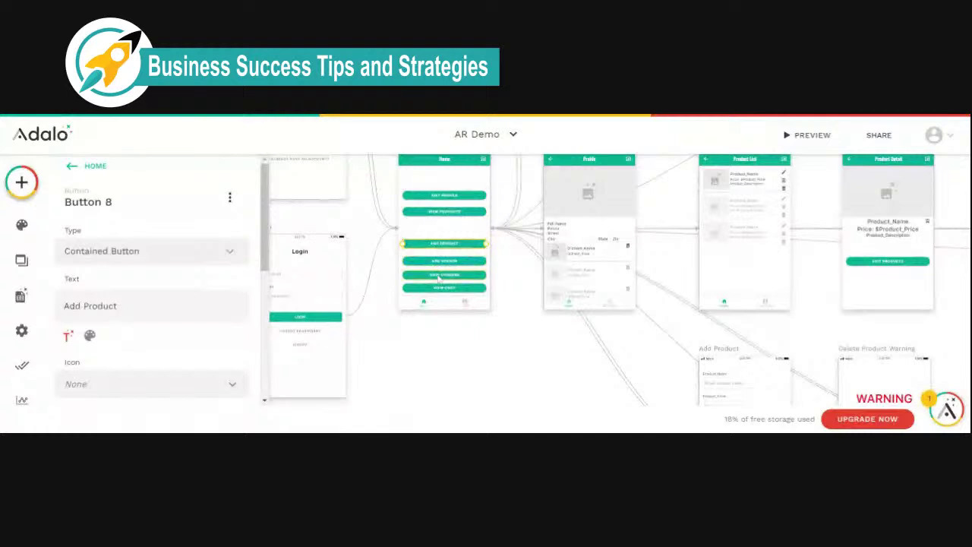
pyautogui.moveTo(438, 279); pyautogui.dragTo(439, 229)
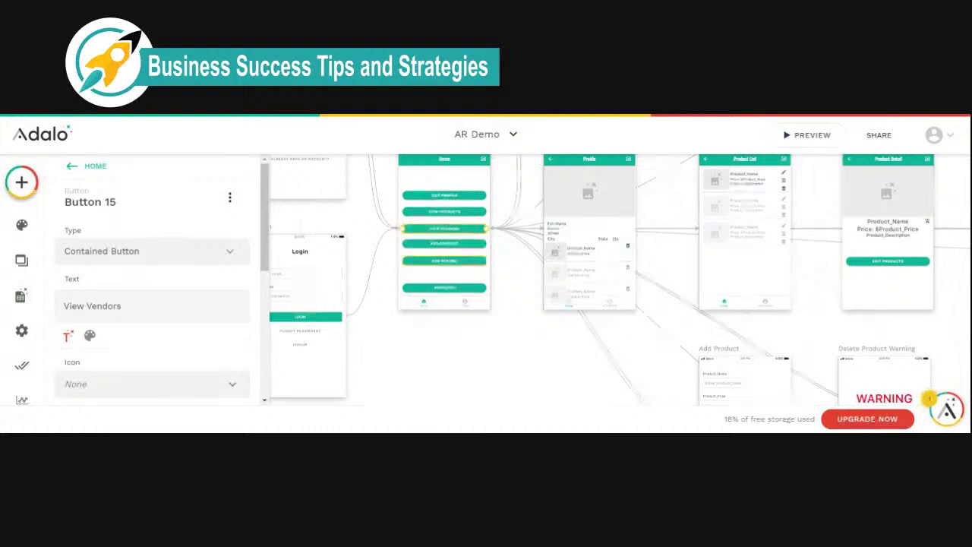
# - Copy the Home screen's Add Vendor button and paste it onto the Vendor List screen
pyautogui.click(444, 260)
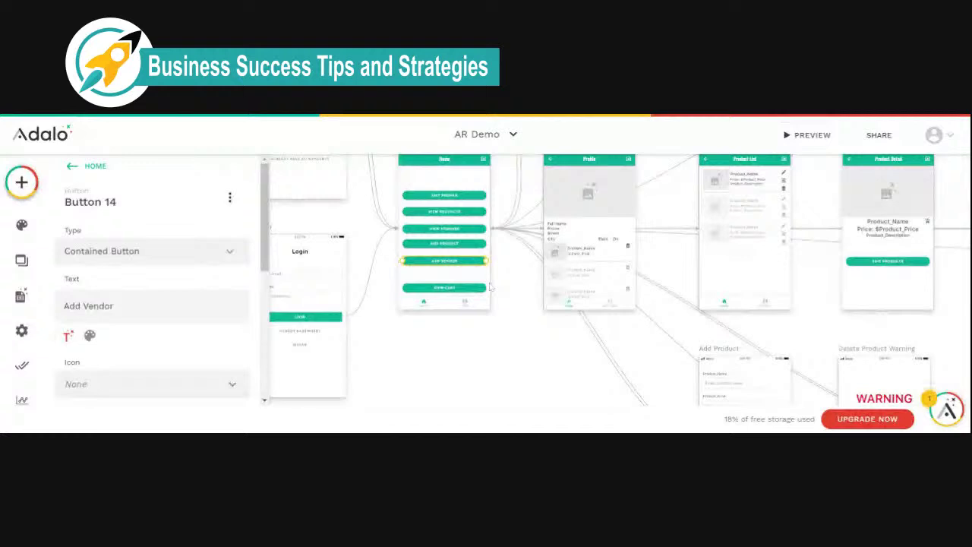
pyautogui.scroll(2, 566, 370)
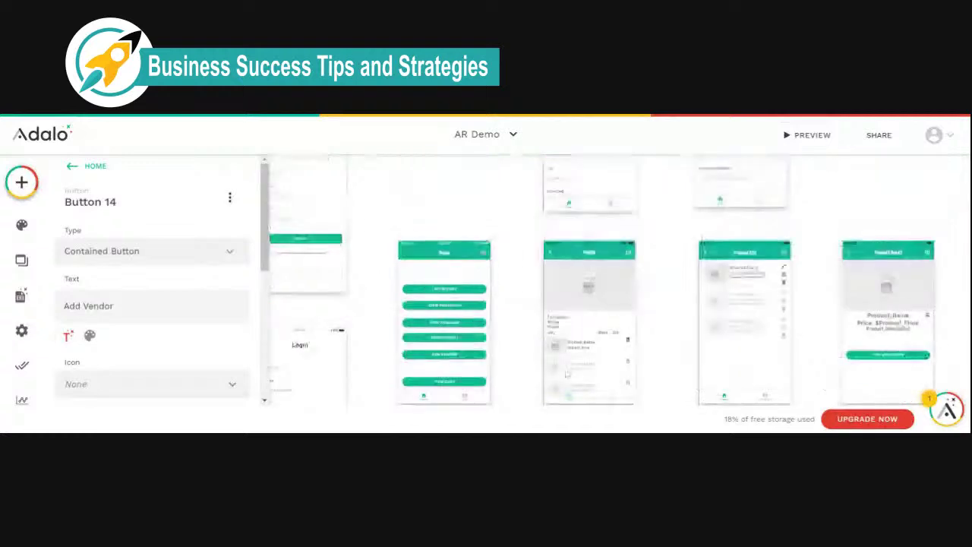
pyautogui.click(677, 359)
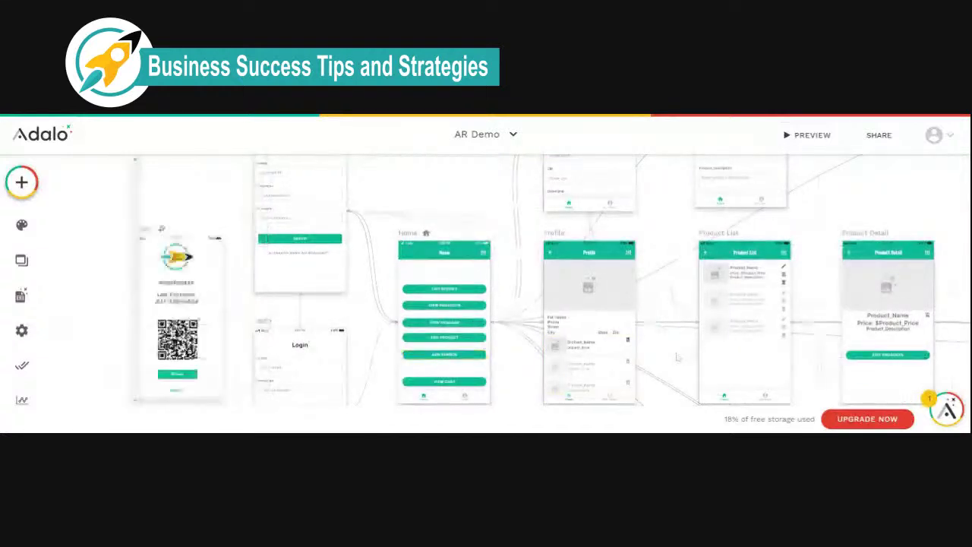
pyautogui.hscroll(2, 675, 359)
pyautogui.hscroll(8, 676, 359)
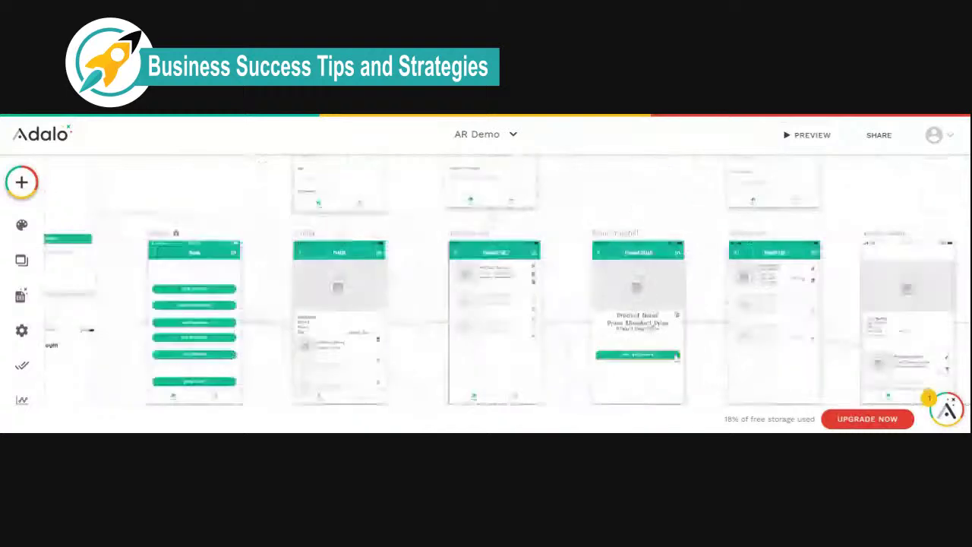
pyautogui.hscroll(2, 562, 243)
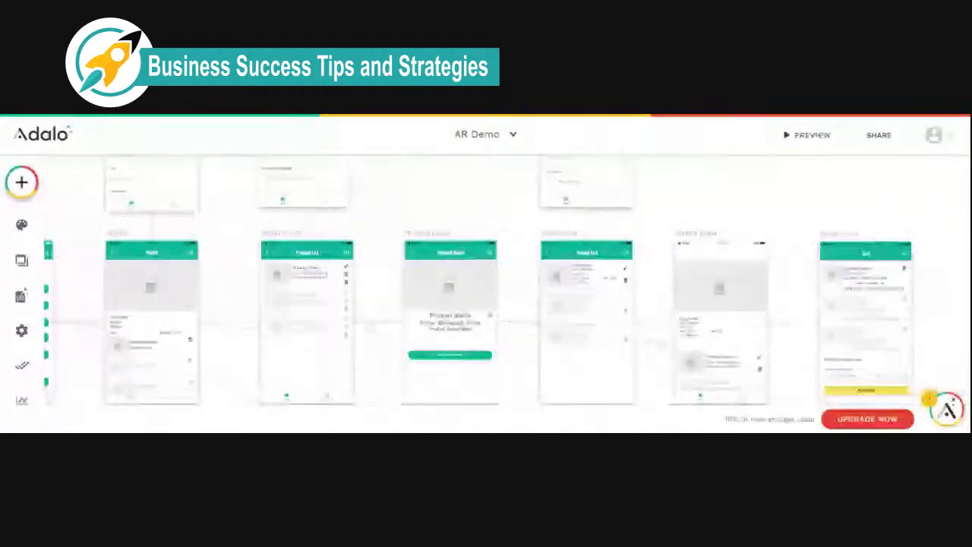
pyautogui.click(562, 243)
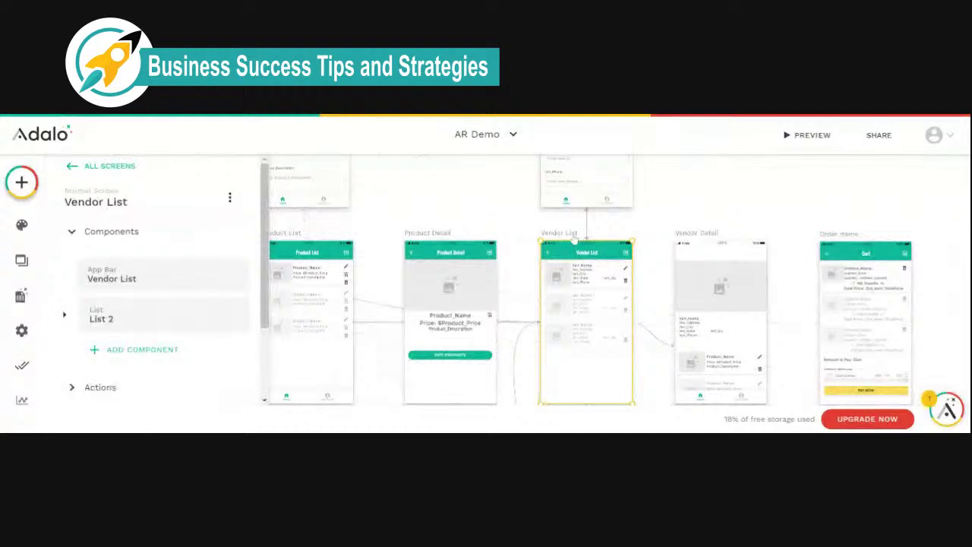
pyautogui.hotkey('ctrl', 'v')
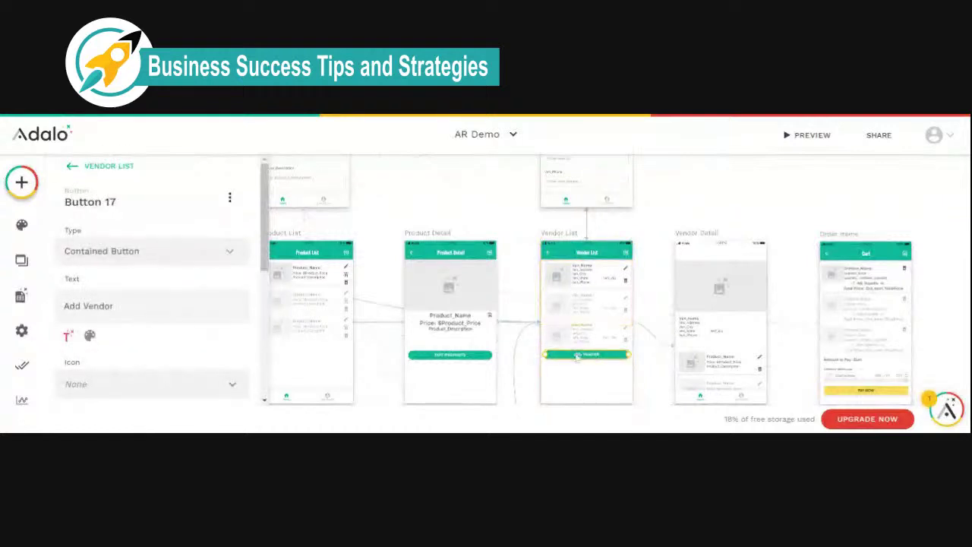
# - Place the Add Vendor button directly under the Vendor List app bar and shift the vendors list down below it
pyautogui.moveTo(577, 355); pyautogui.dragTo(585, 390)
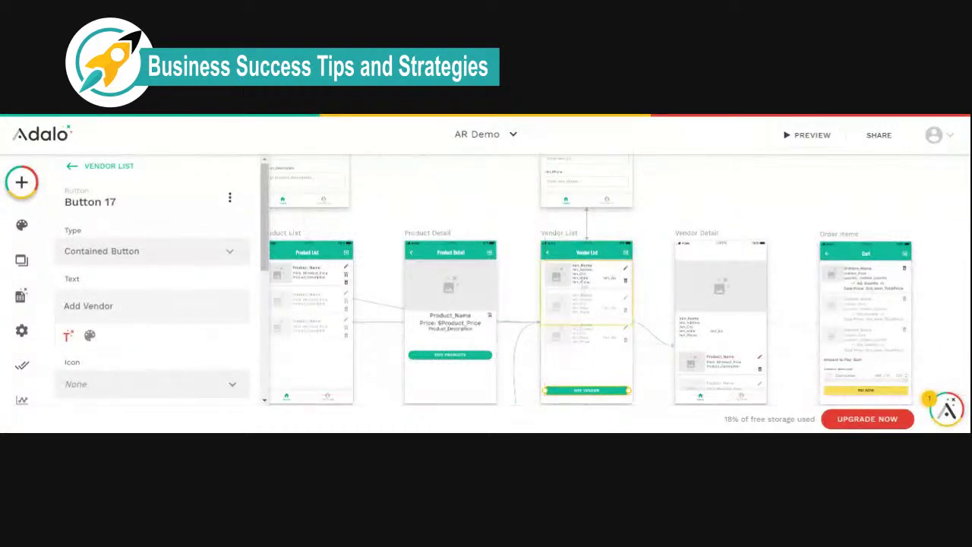
pyautogui.click(583, 289)
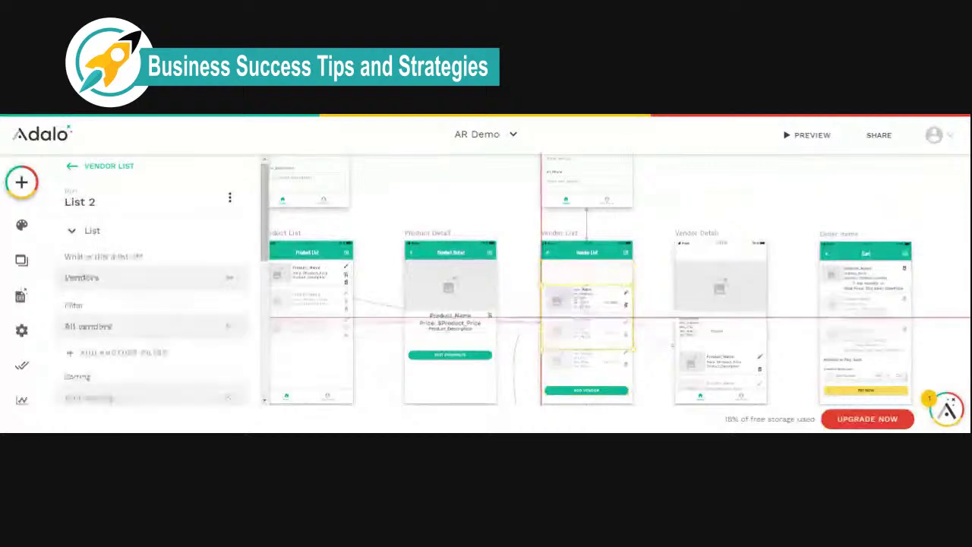
pyautogui.moveTo(580, 392); pyautogui.dragTo(581, 272)
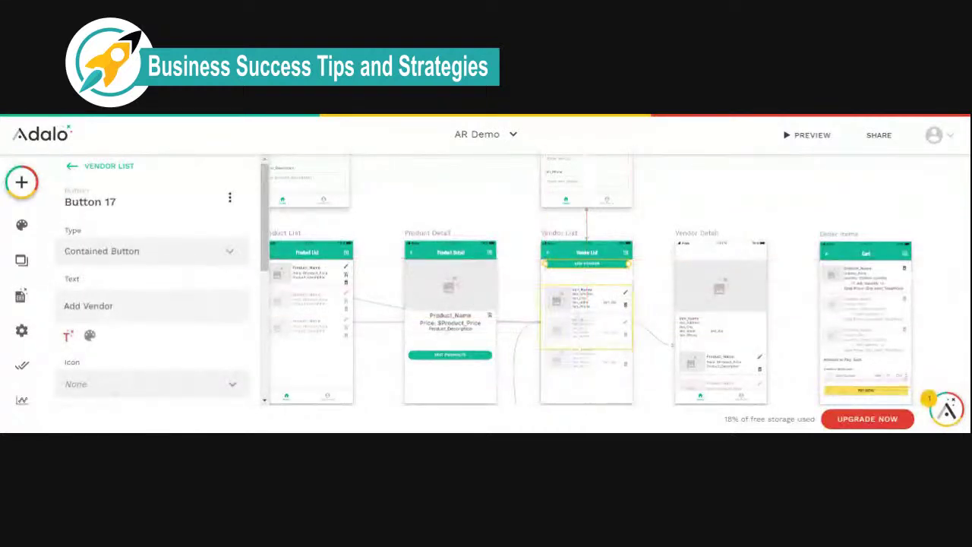
pyautogui.click(576, 306)
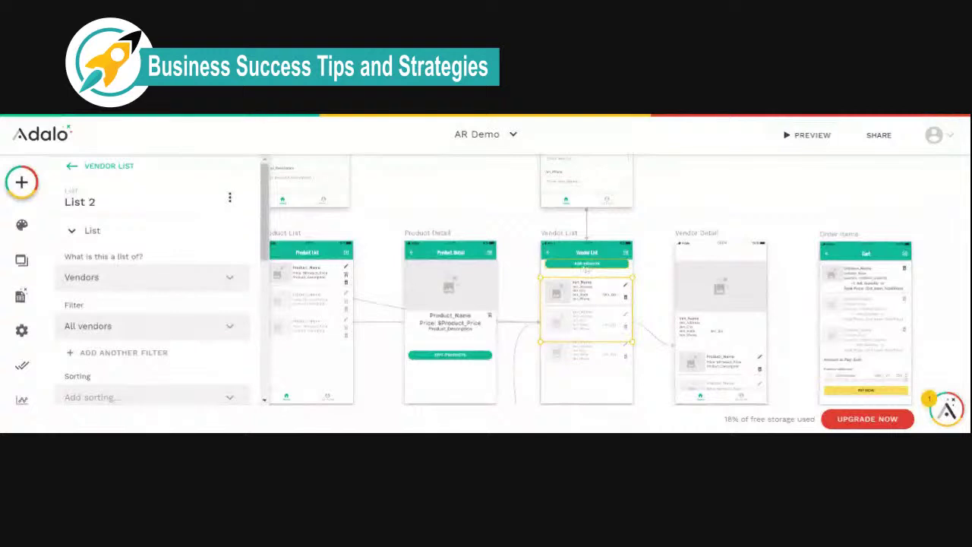
# - Set the Vendor List's Add Vendor button rounding to 0 and stretch it to the full screen width
pyautogui.scroll(3, 585, 263)
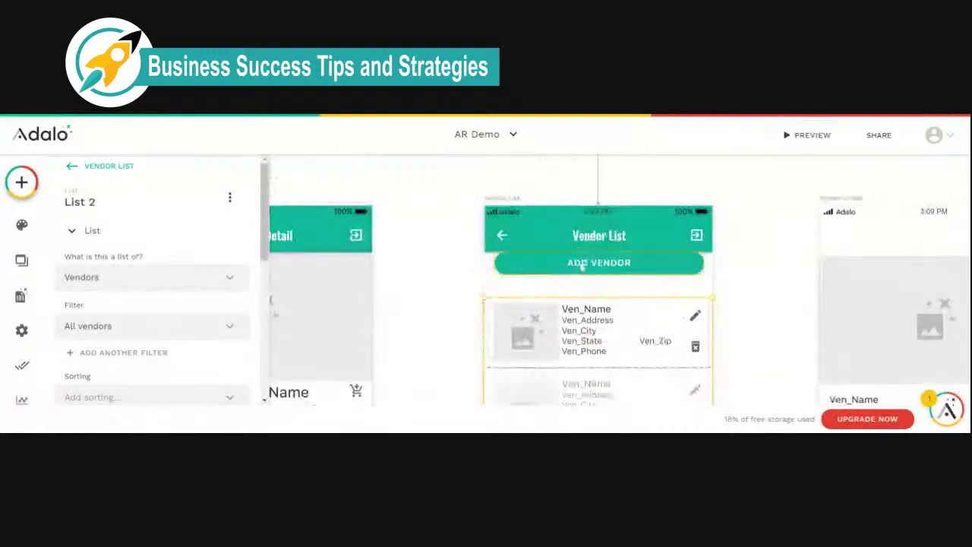
pyautogui.click(583, 264)
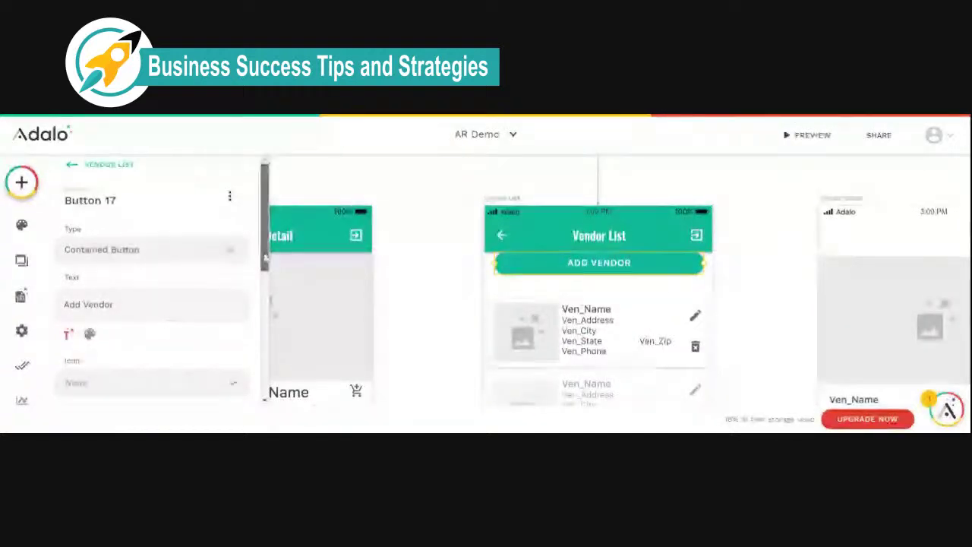
pyautogui.scroll(-2, 152, 303)
pyautogui.scroll(-2, 130, 281)
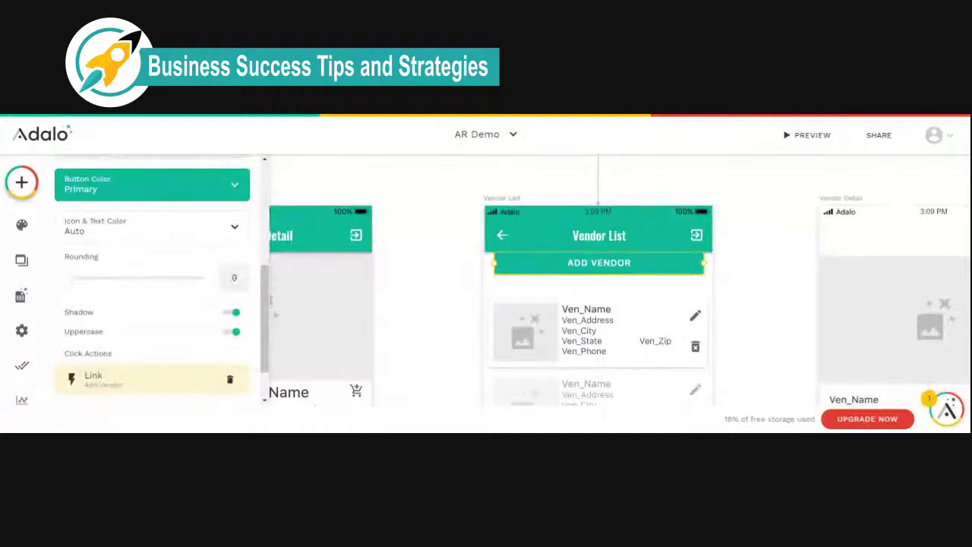
pyautogui.moveTo(496, 262); pyautogui.dragTo(485, 263)
pyautogui.moveTo(700, 268); pyautogui.dragTo(713, 263)
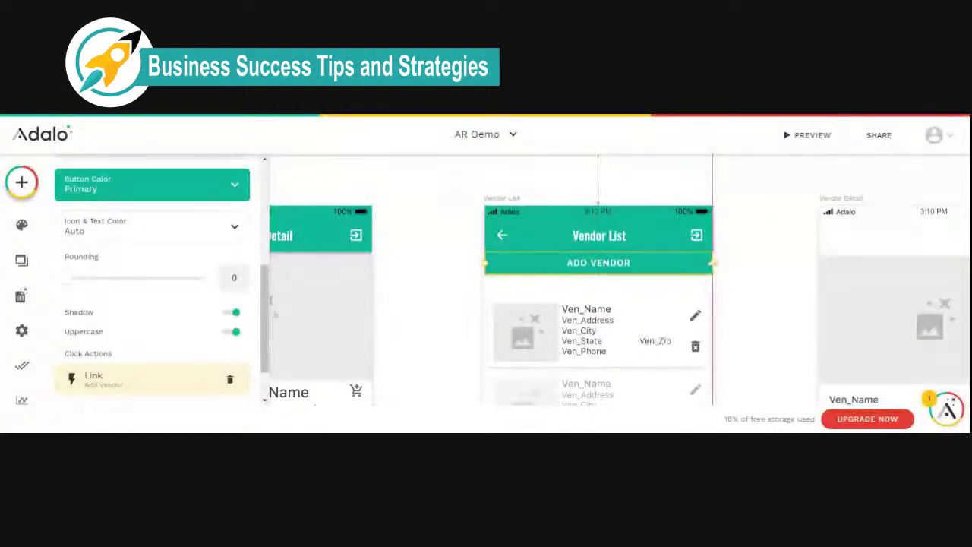
pyautogui.click(566, 181)
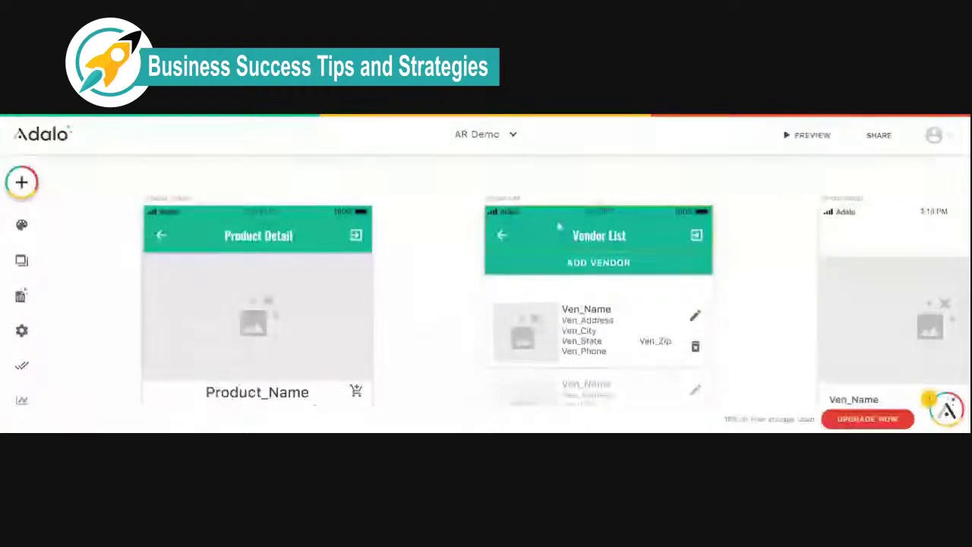
# - Change the Vendor List button's text to "Upgrade to Vendor"
pyautogui.click(604, 267)
pyautogui.moveTo(80, 307); pyautogui.dragTo(51, 314)
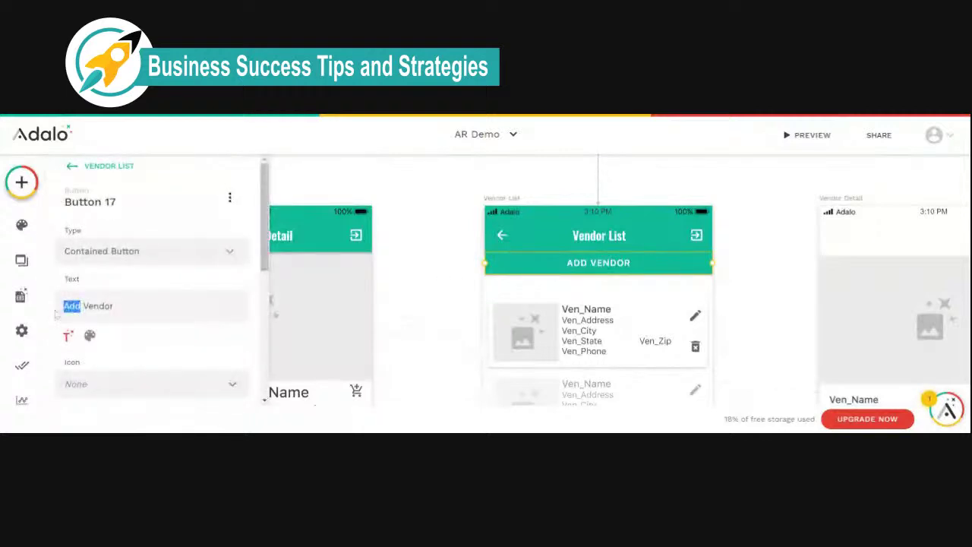
pyautogui.write('Upgrade to')
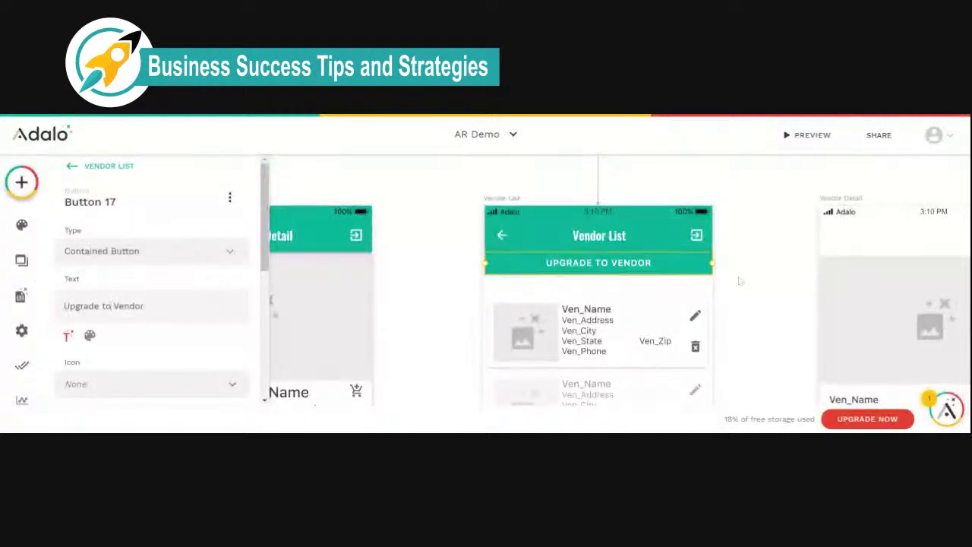
pyautogui.click(755, 282)
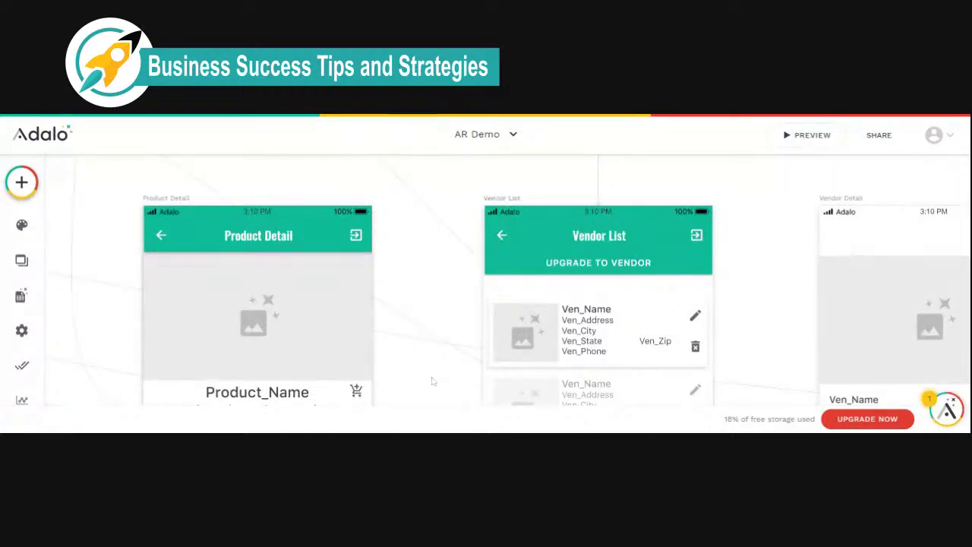
# - Delete the Add Vendor button from the Home screen
pyautogui.hscroll(-5, 433, 381)
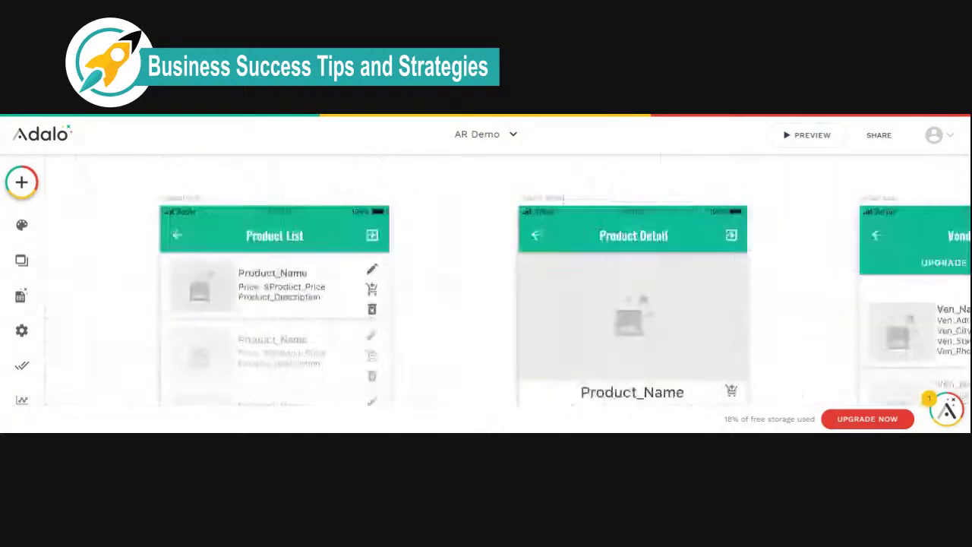
pyautogui.hscroll(-8, 486, 304)
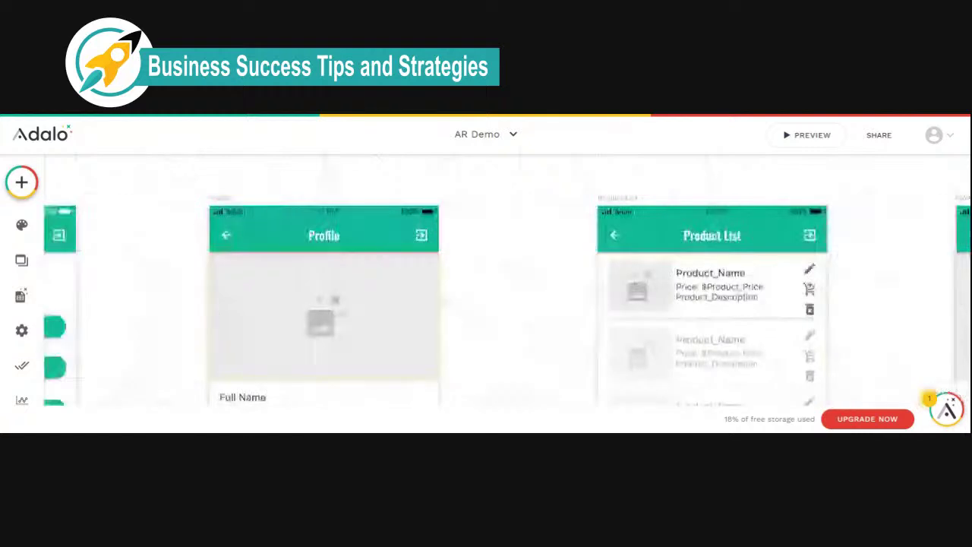
pyautogui.hscroll(-2, 486, 304)
pyautogui.scroll(-1, 486, 304)
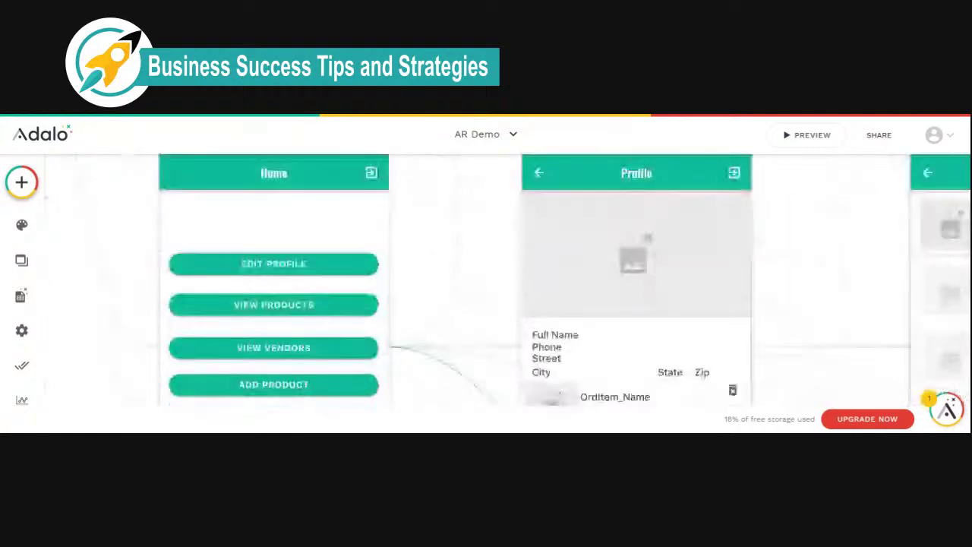
pyautogui.scroll(-3, 487, 304)
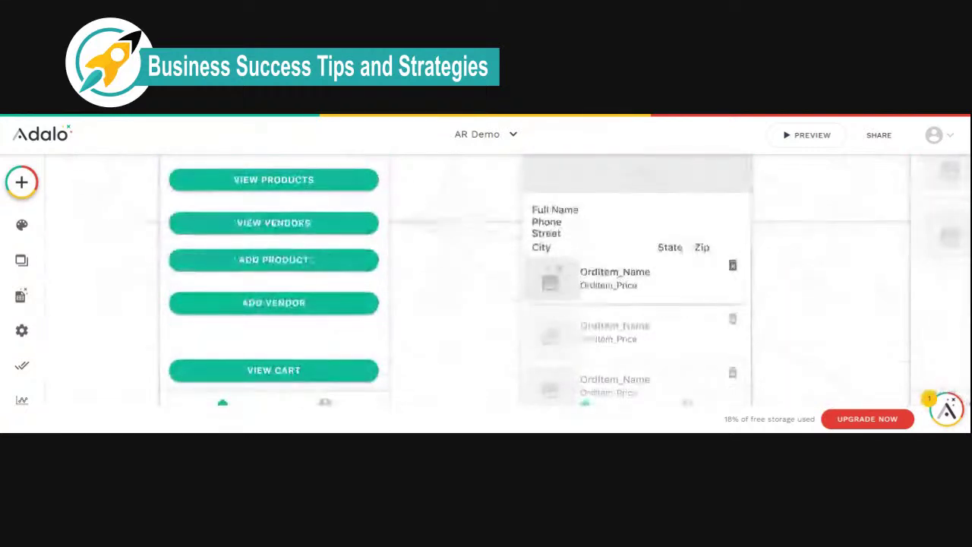
pyautogui.click(278, 303)
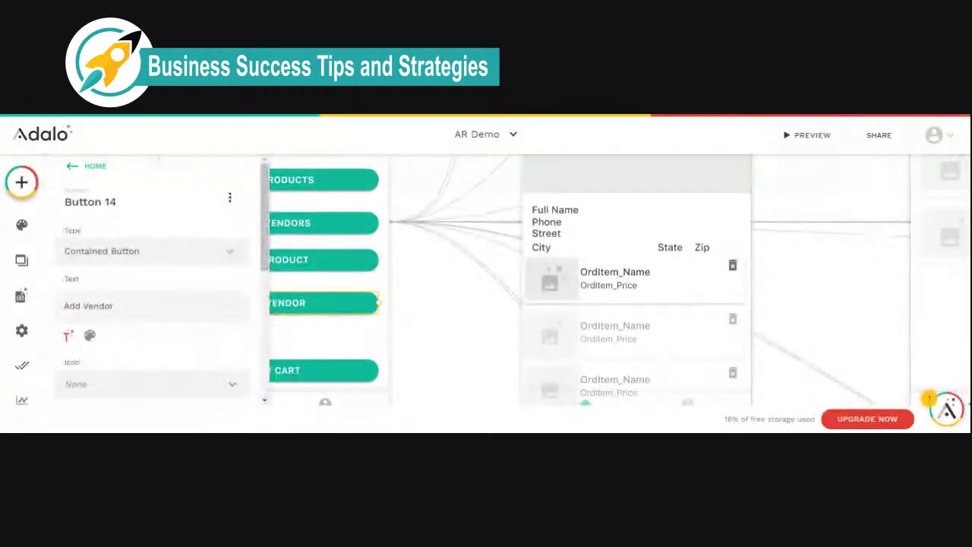
pyautogui.press('Delete')
pyautogui.scroll(2, 334, 323)
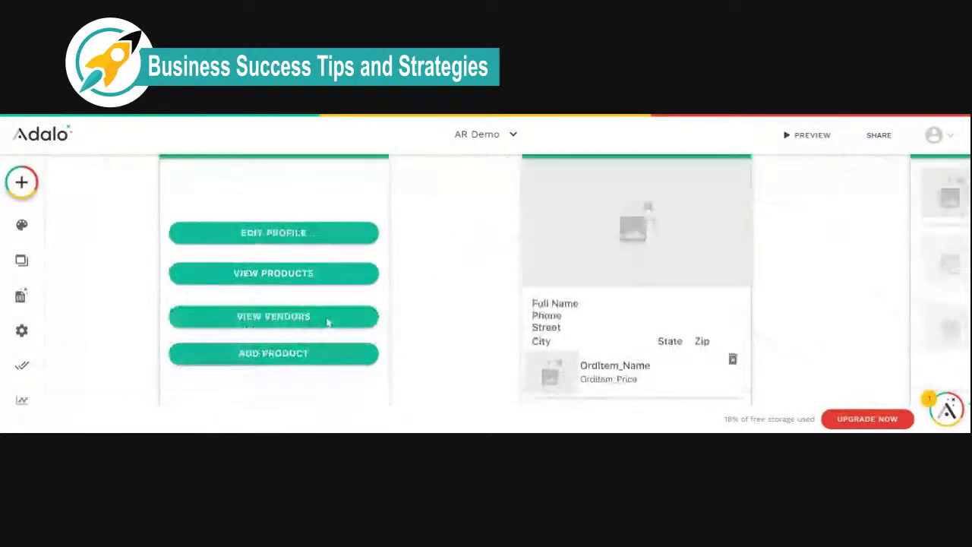
pyautogui.click(265, 362)
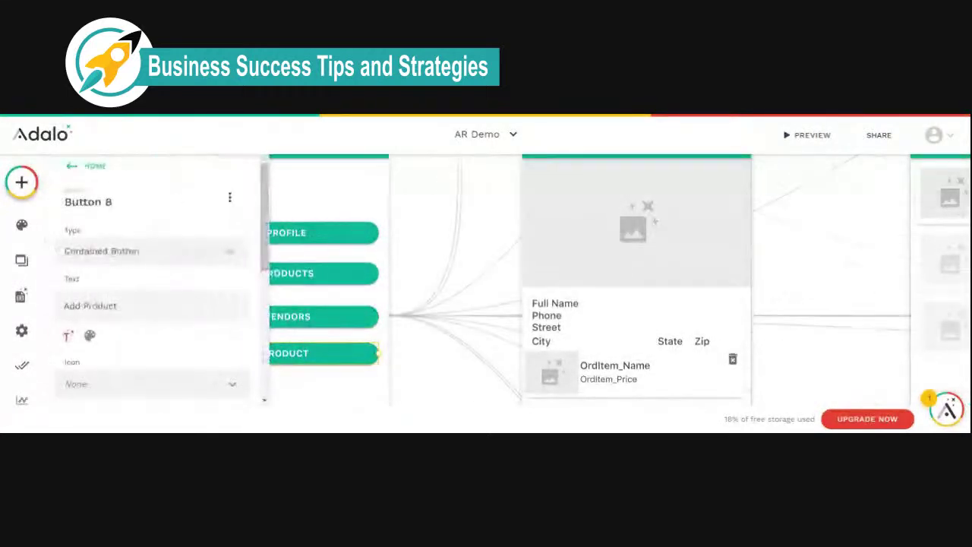
pyautogui.click(335, 386)
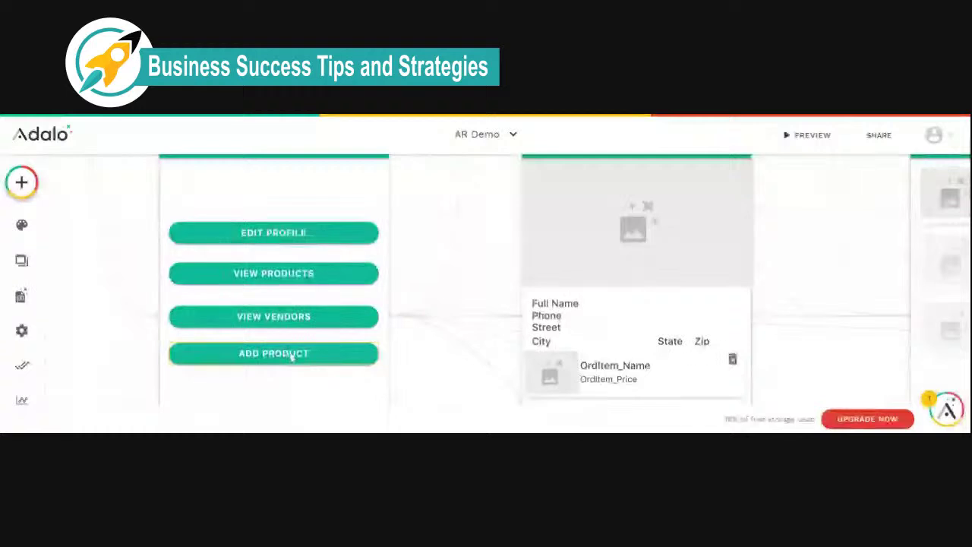
pyautogui.scroll(-2, 291, 358)
pyautogui.scroll(2, 293, 360)
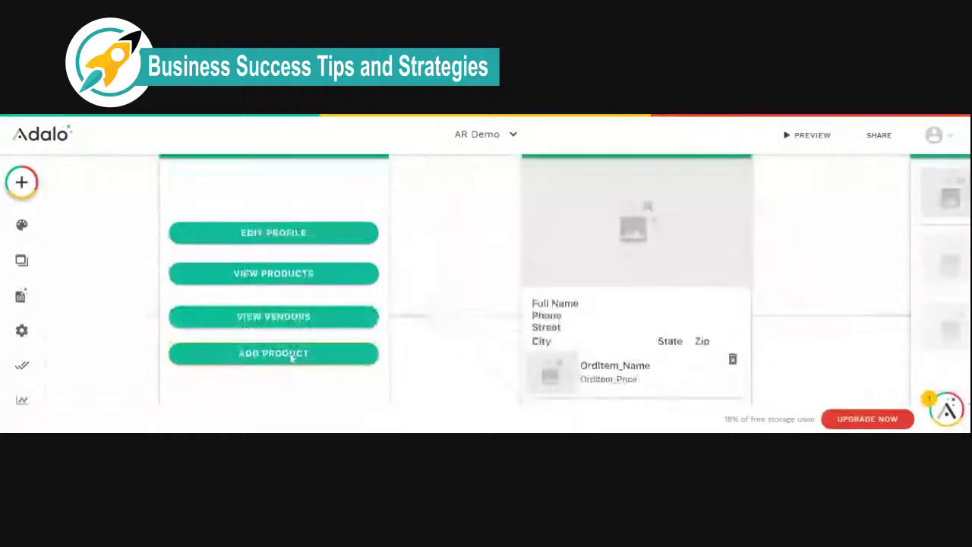
pyautogui.scroll(-5, 428, 374)
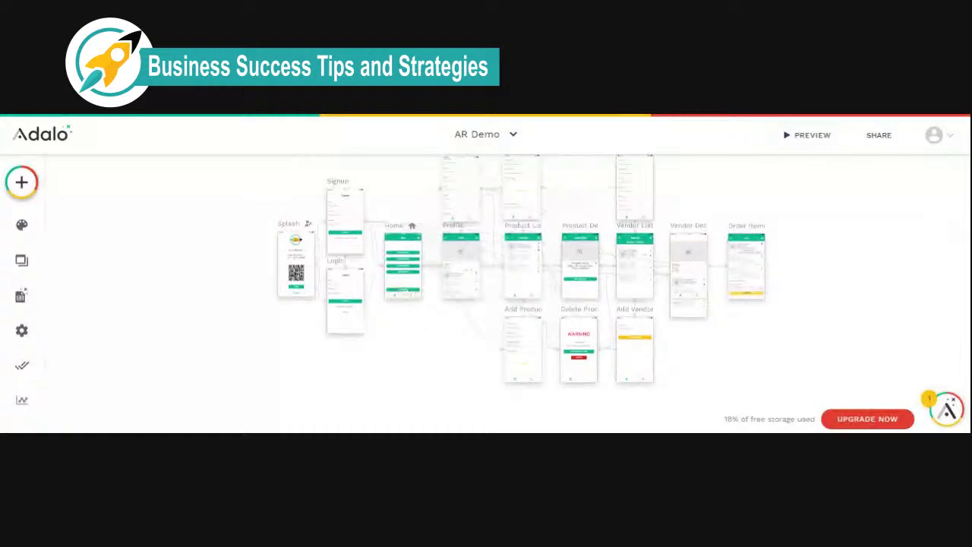
# - Copy the Add Product button from the Home screen onto the Vendor Detail screen
pyautogui.scroll(5, 407, 292)
pyautogui.scroll(3, 406, 292)
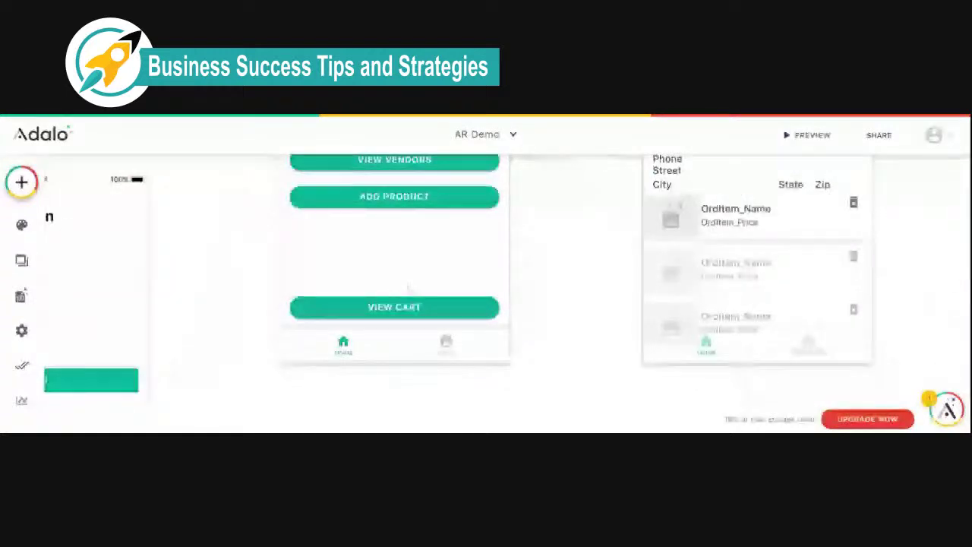
pyautogui.scroll(3, 409, 289)
pyautogui.click(391, 293)
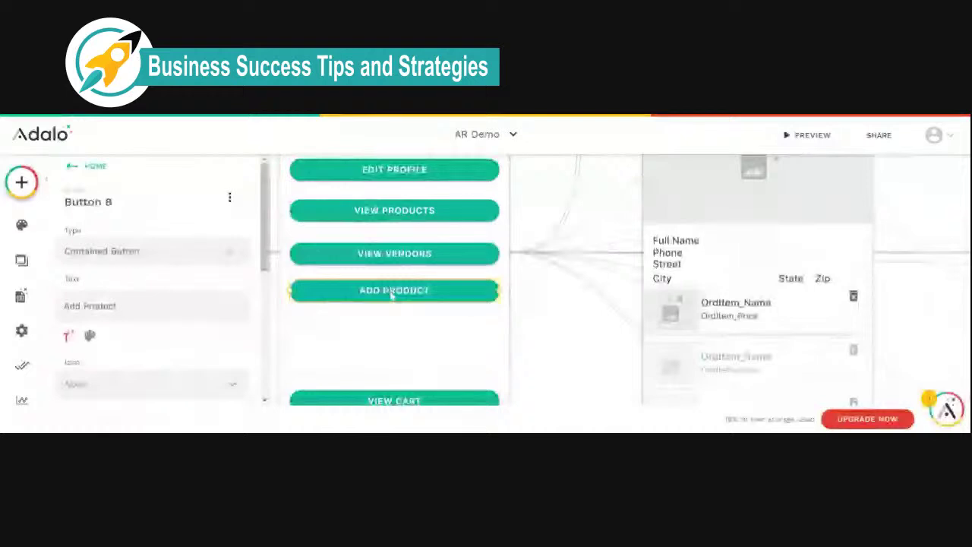
pyautogui.click(542, 358)
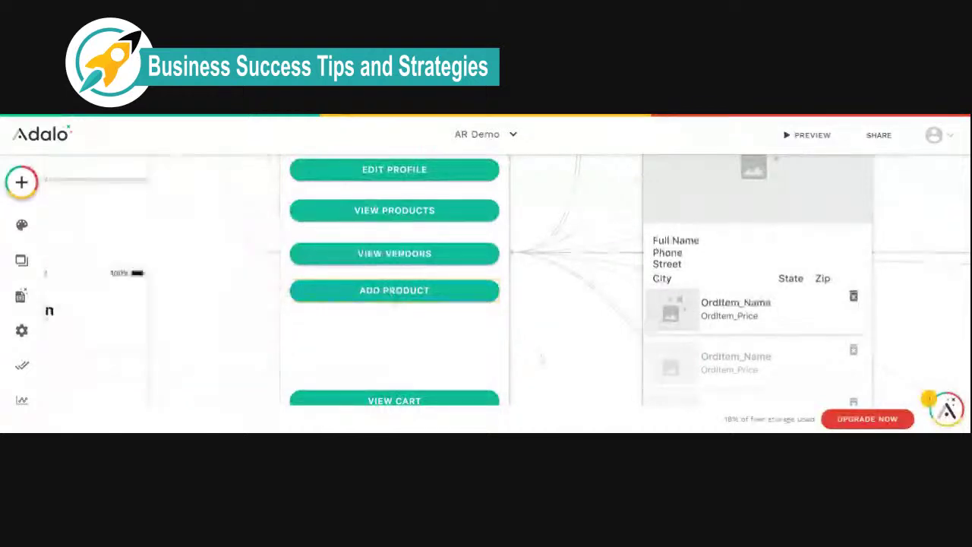
pyautogui.hscroll(8, 542, 358)
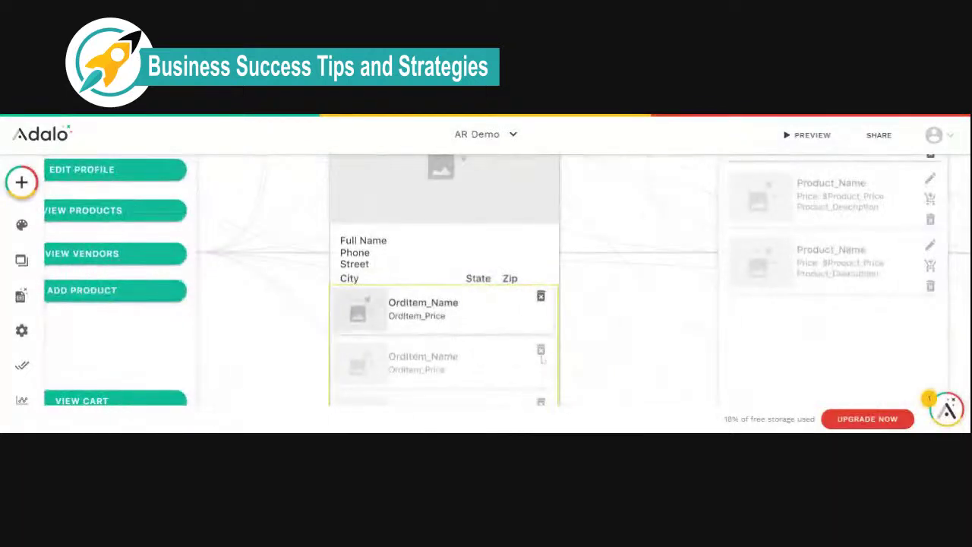
pyautogui.hscroll(10, 542, 359)
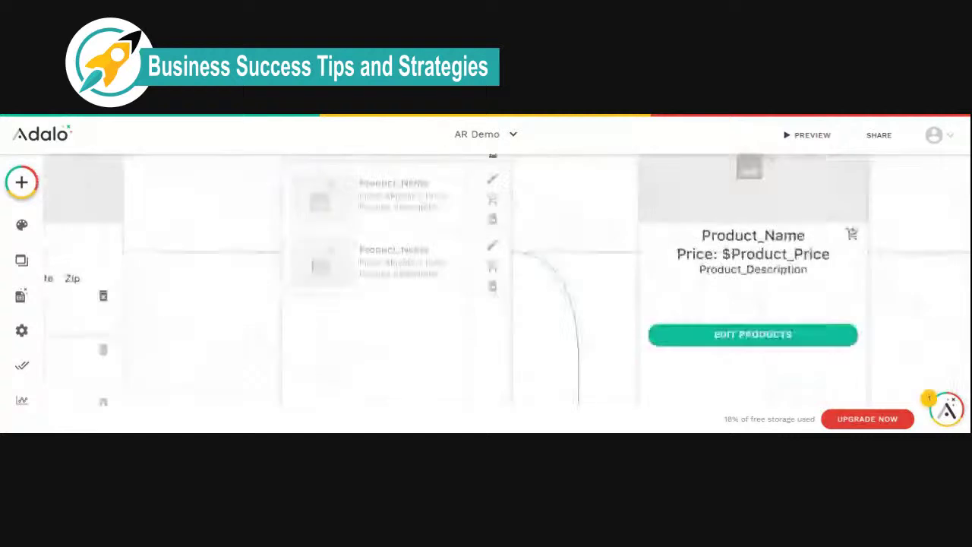
pyautogui.hscroll(4, 542, 358)
pyautogui.hscroll(18, 486, 281)
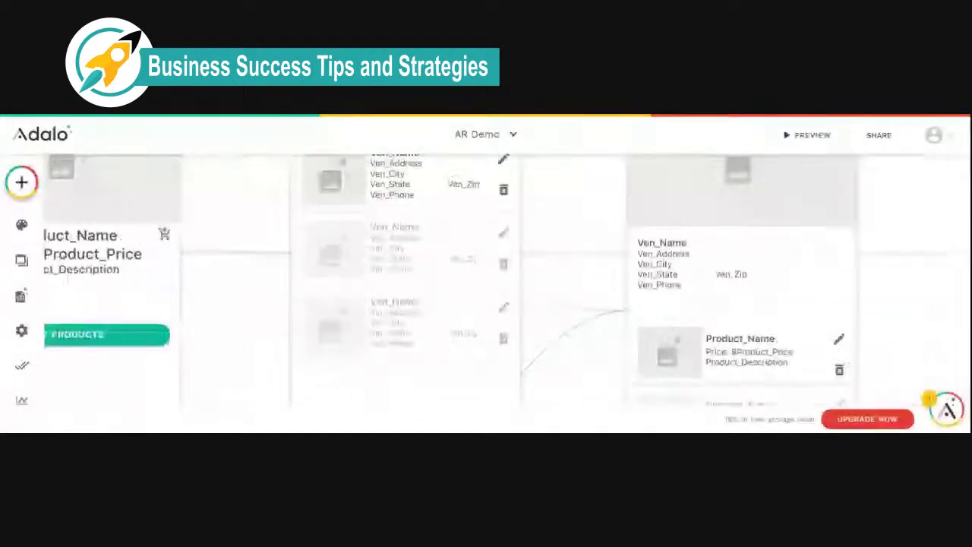
pyautogui.scroll(3, 486, 281)
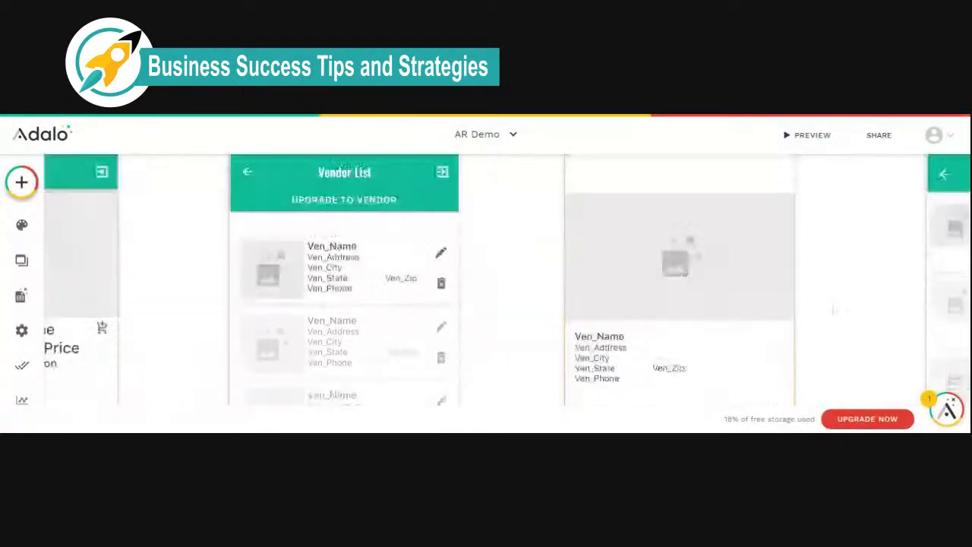
pyautogui.scroll(3, 487, 281)
pyautogui.click(589, 228)
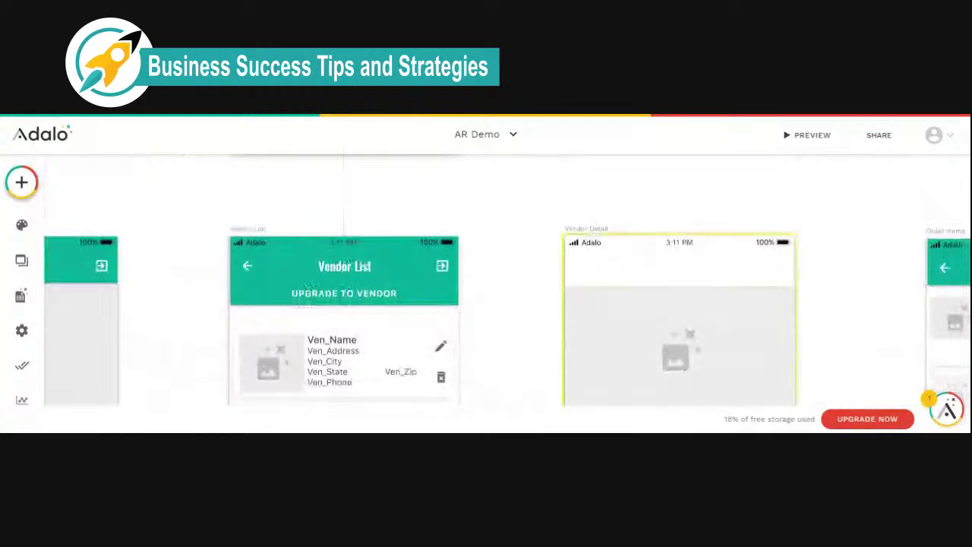
pyautogui.click(590, 231)
pyautogui.scroll(-6, 786, 297)
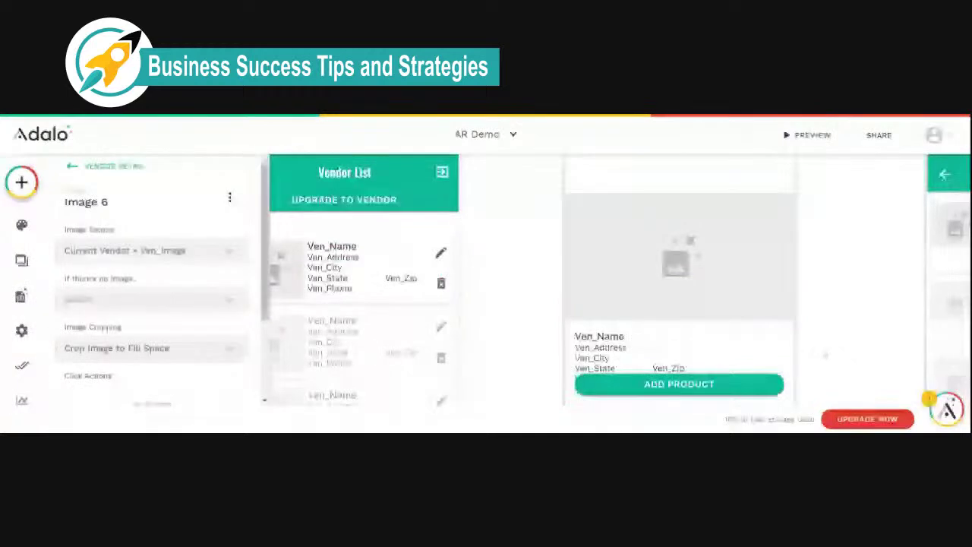
# - Shrink the Vendor Detail image to a small thumbnail and copy the Vendor List app bar onto the Vendor Detail screen
pyautogui.moveTo(798, 321); pyautogui.dragTo(653, 255)
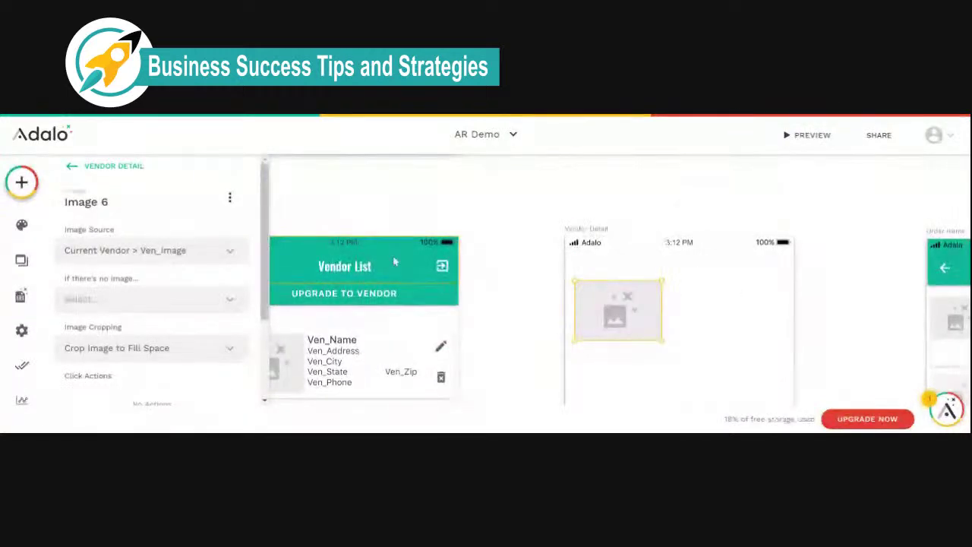
pyautogui.click(395, 263)
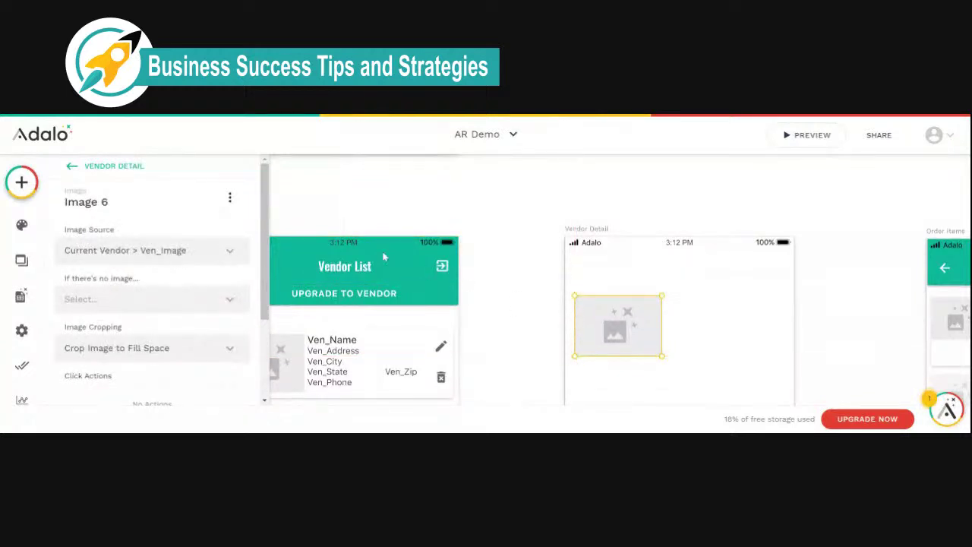
pyautogui.click(395, 263)
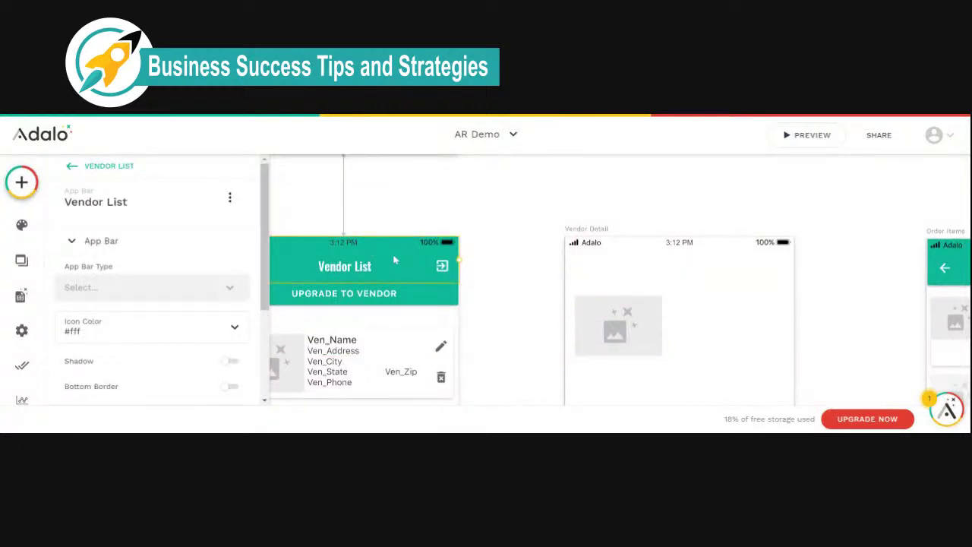
pyautogui.click(586, 237)
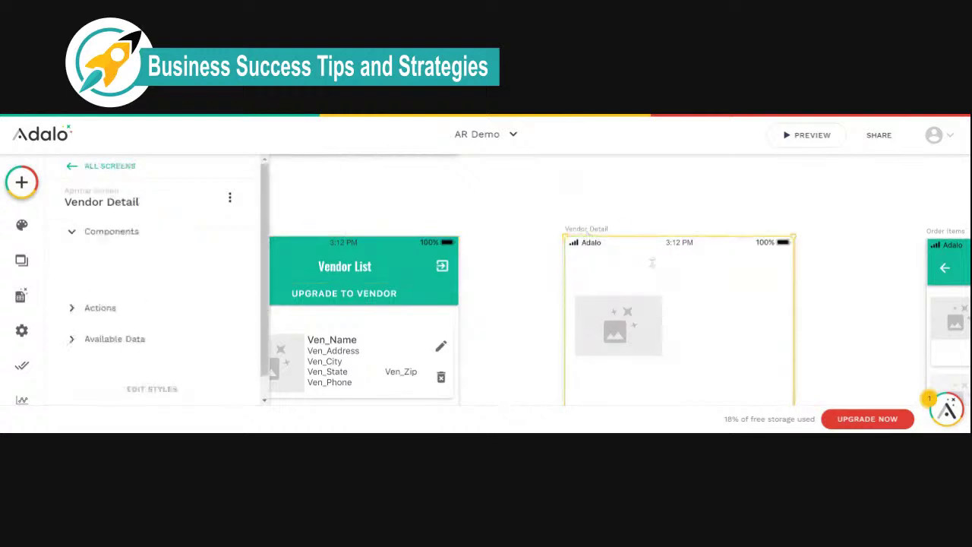
pyautogui.hotkey('ctrl', 'v')
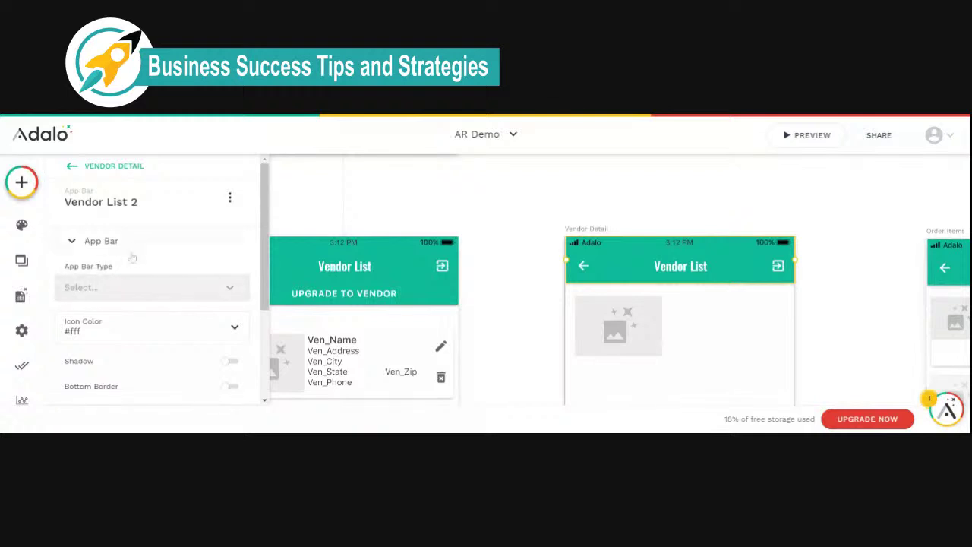
# - Rename the app bar component on the Vendor Detail screen as "Vendor Detai8l"
pyautogui.click(123, 202)
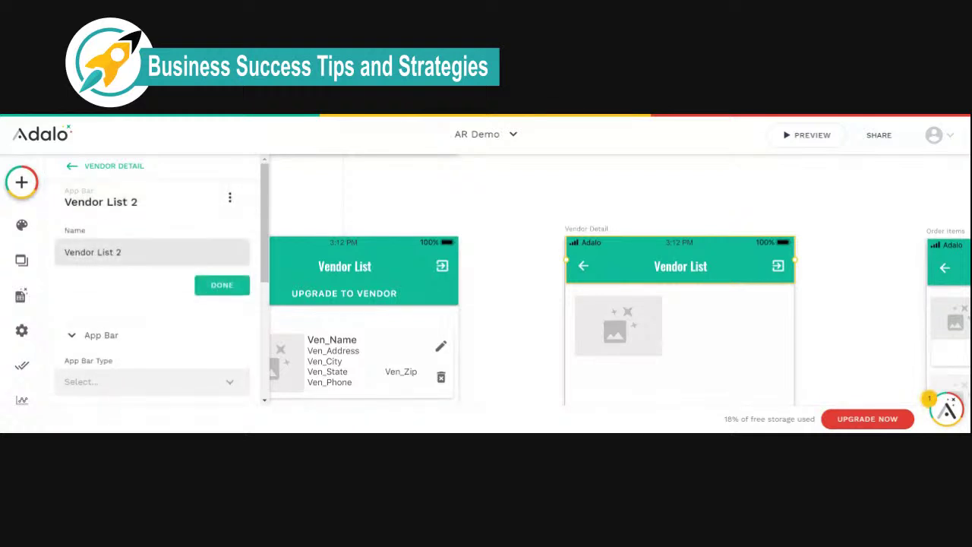
pyautogui.press('BackSpace')
pyautogui.press('BackSpace')
pyautogui.press('BackSpace')
pyautogui.write('Detail')
pyautogui.click(212, 285)
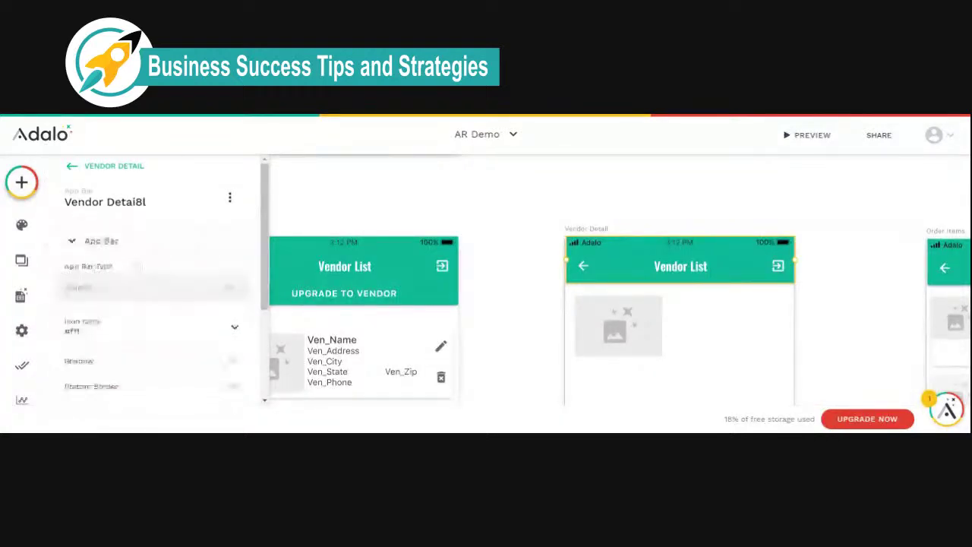
# - Change the title text of the Vendor Detail screen's app bar to "Vendor Detail"
pyautogui.scroll(-1, 104, 216)
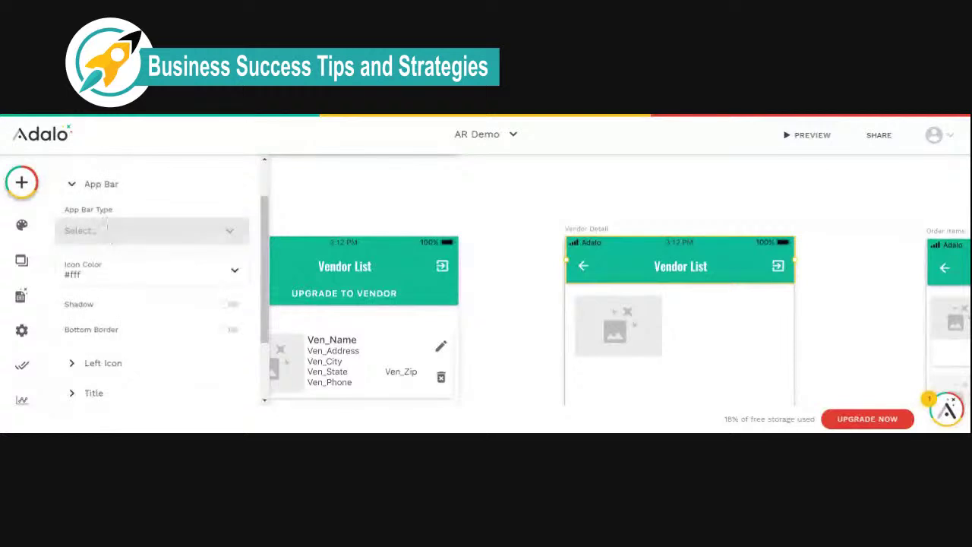
pyautogui.scroll(1, 108, 228)
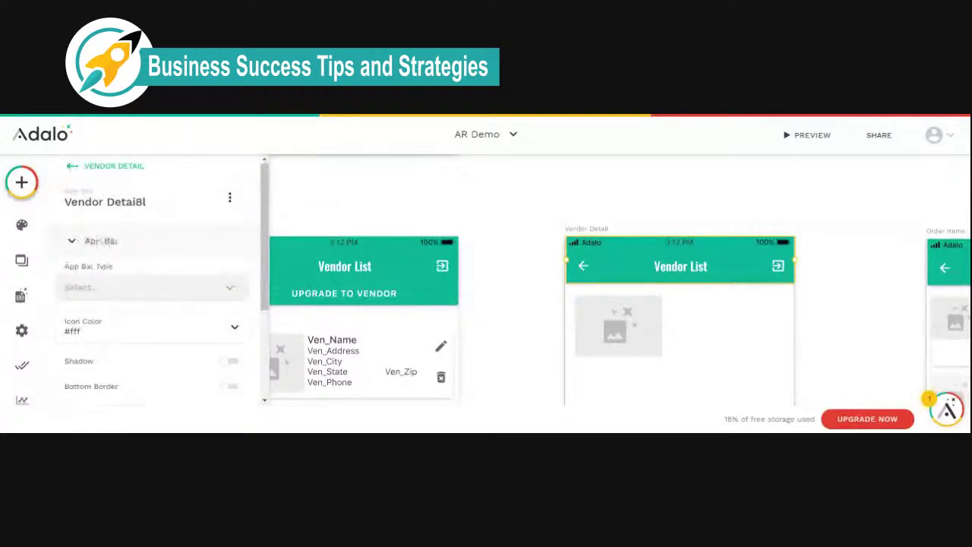
pyautogui.scroll(-1, 99, 247)
pyautogui.scroll(-1, 95, 255)
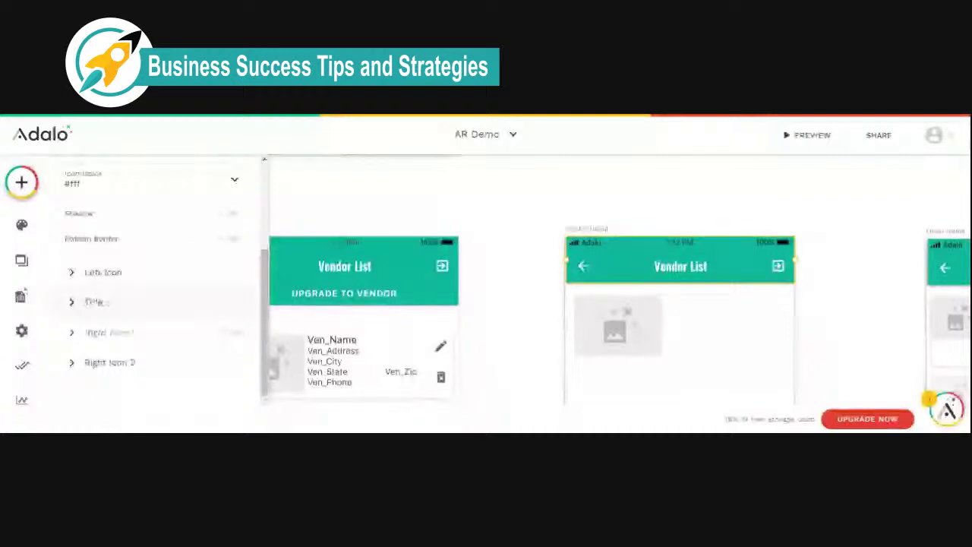
pyautogui.click(94, 301)
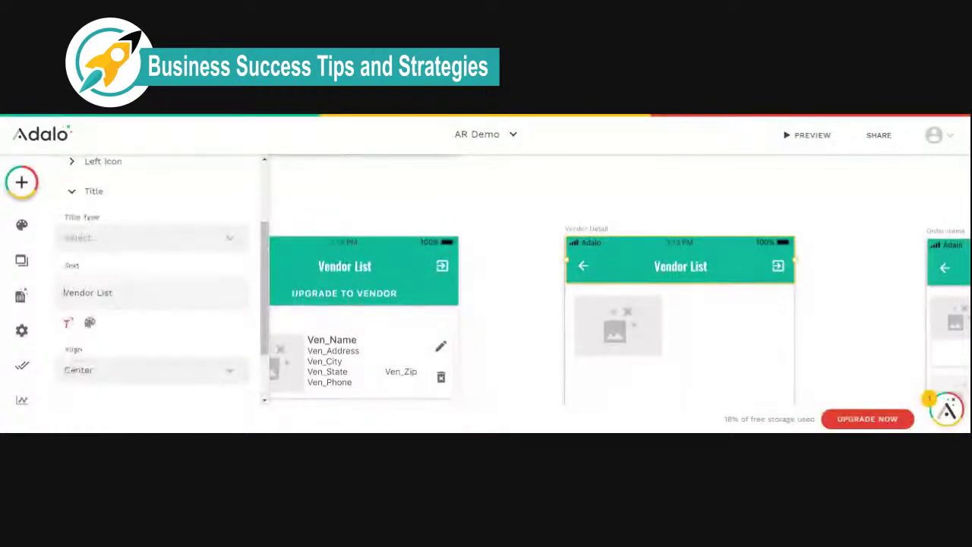
pyautogui.doubleClick(114, 292)
pyautogui.write('Detail')
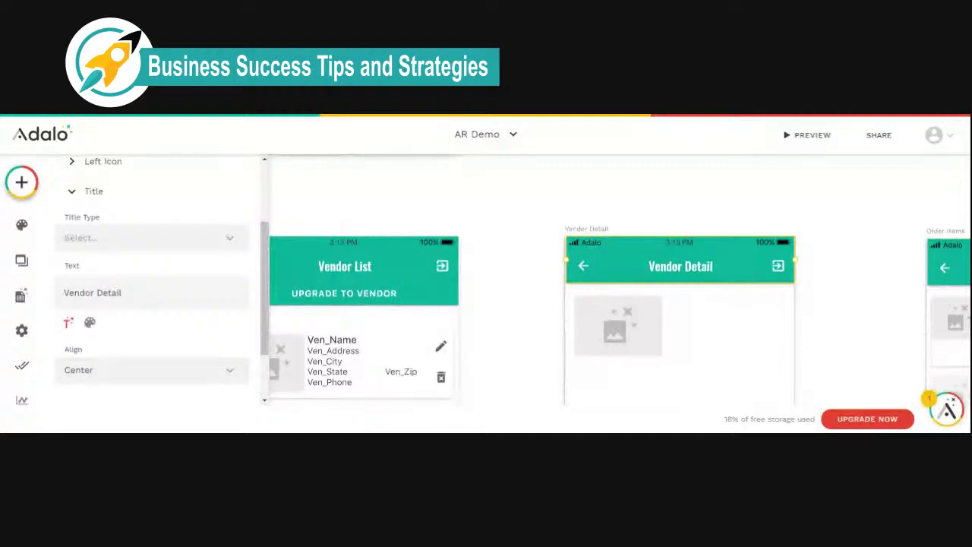
# - Narrow the Add Product button, place it under the right end of the Vendor Detail app bar with rounding 0, and fit its full text
pyautogui.scroll(-1, 152, 304)
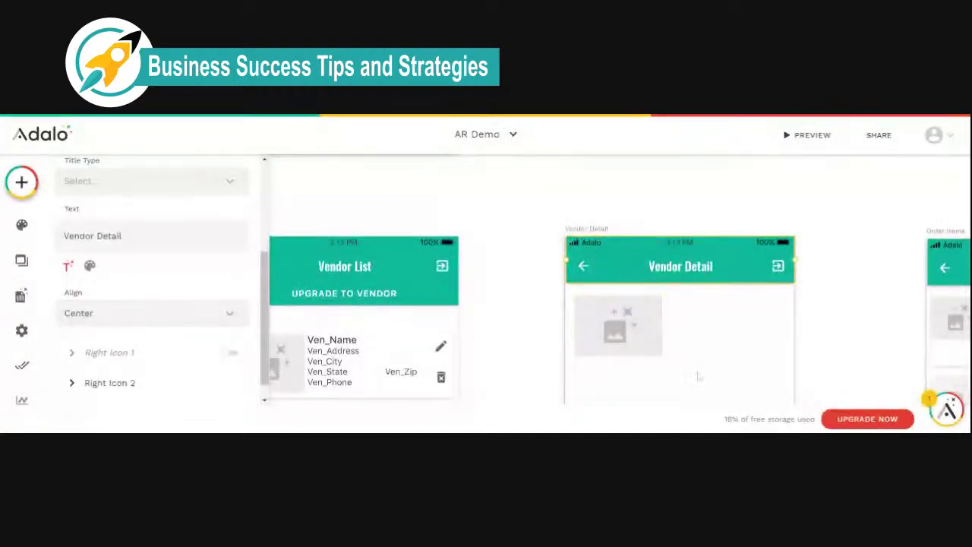
pyautogui.scroll(-2, 697, 375)
pyautogui.click(617, 389)
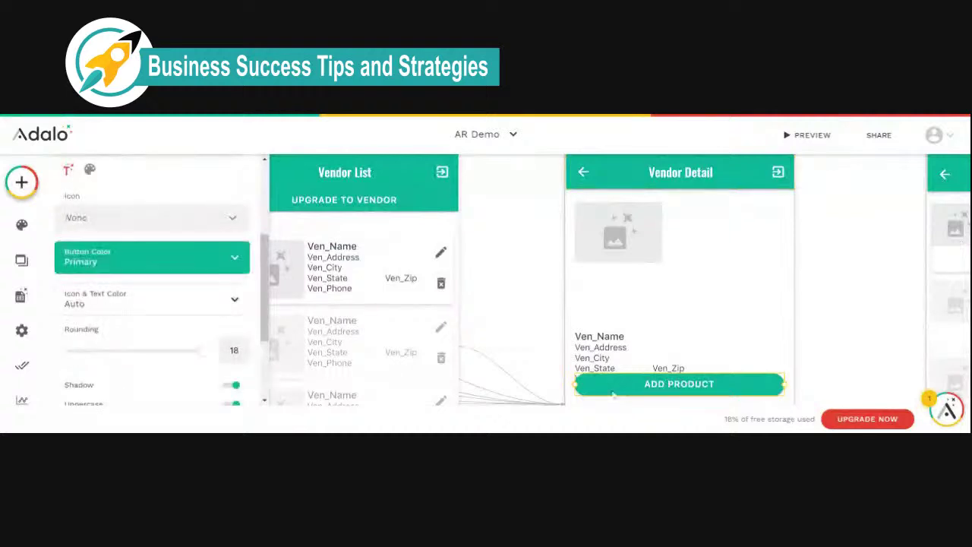
pyautogui.moveTo(577, 385); pyautogui.dragTo(744, 210)
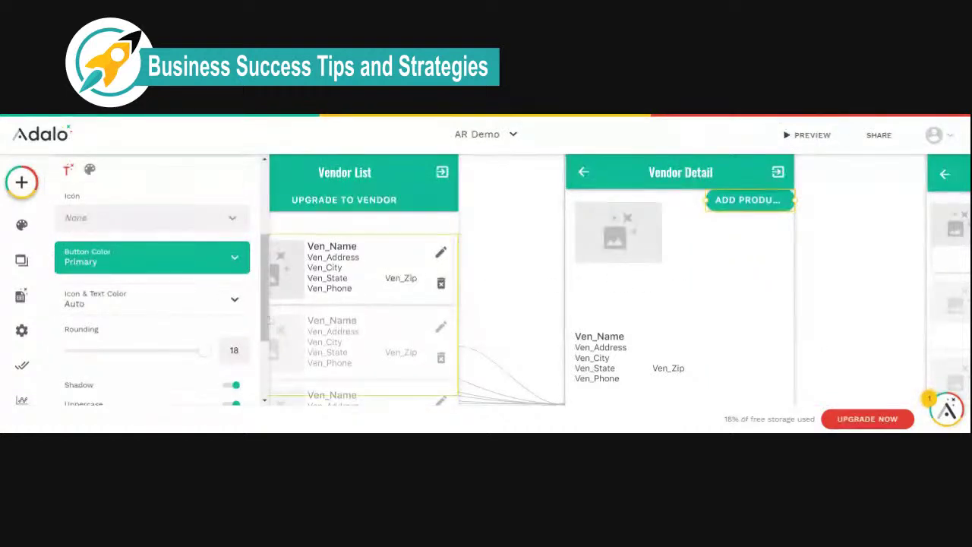
pyautogui.moveTo(207, 351); pyautogui.dragTo(60, 358)
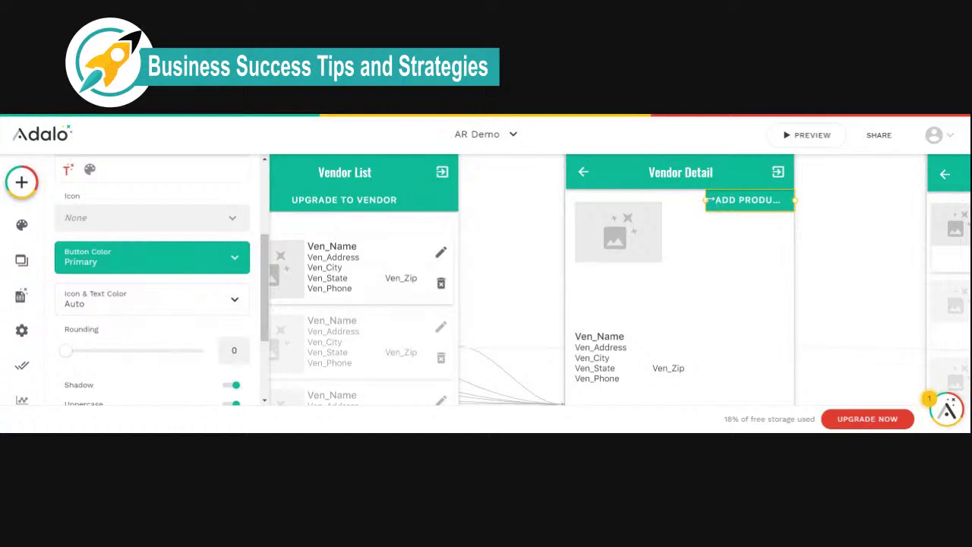
pyautogui.moveTo(706, 199); pyautogui.dragTo(686, 200)
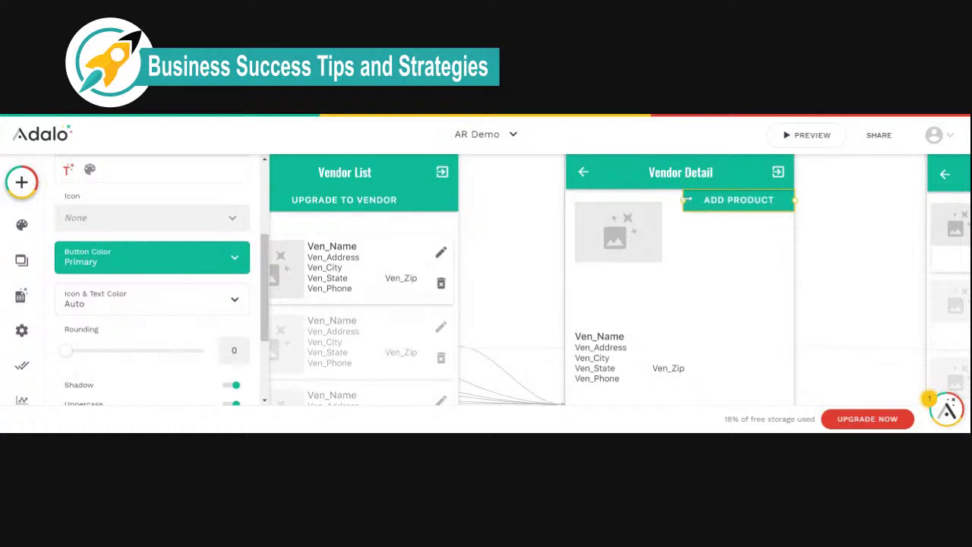
pyautogui.click(759, 265)
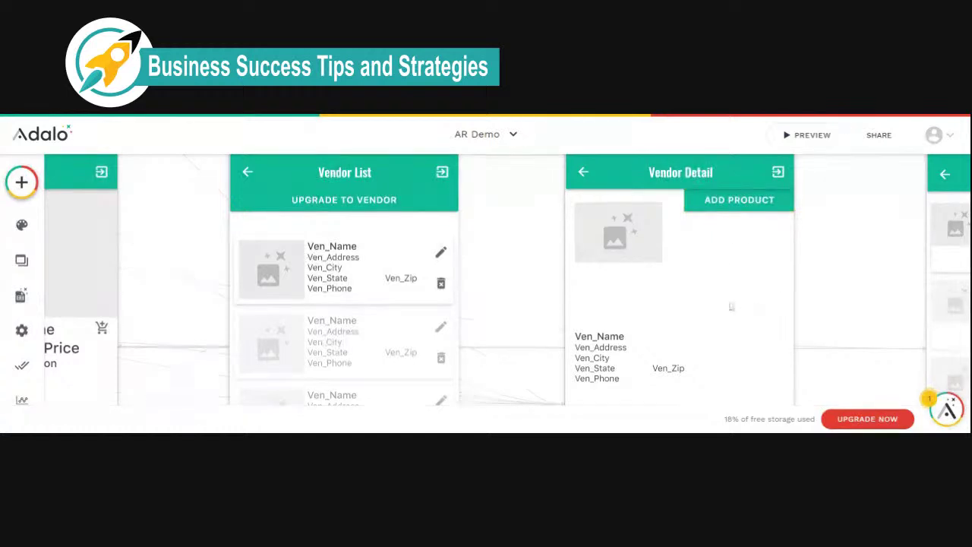
# - Move the Ven_Name and Ven_Address labels up directly beneath the thumbnail image on the Vendor Detail screen
pyautogui.click(591, 343)
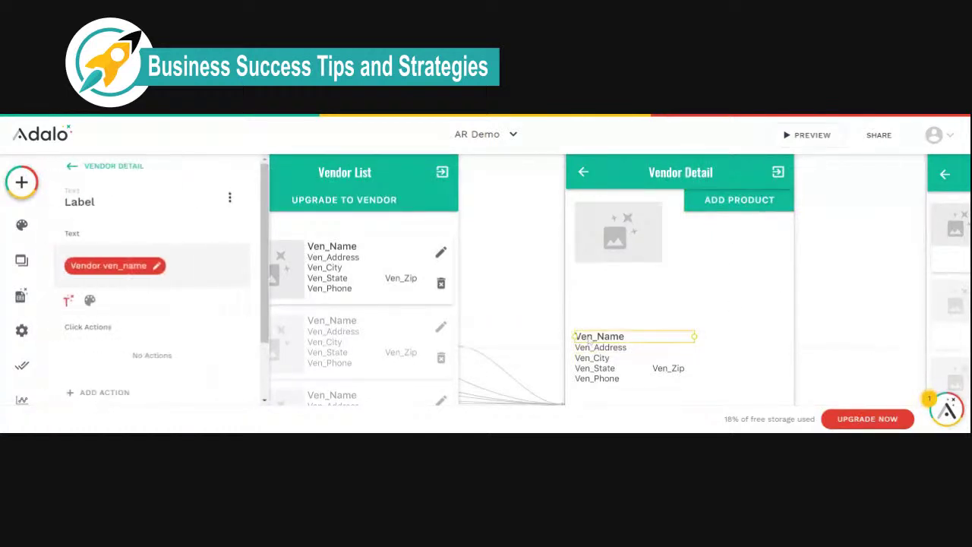
pyautogui.moveTo(590, 340); pyautogui.dragTo(588, 288)
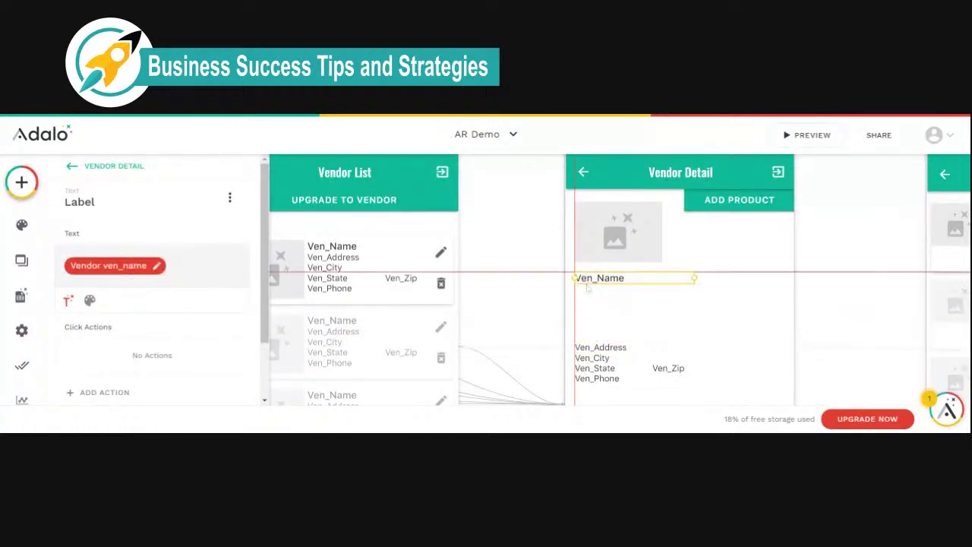
pyautogui.moveTo(591, 347); pyautogui.dragTo(587, 307)
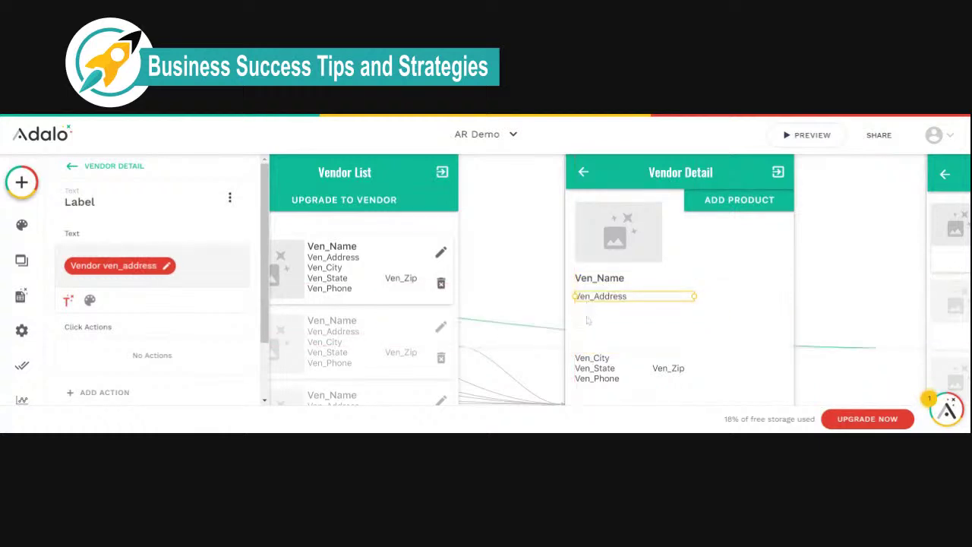
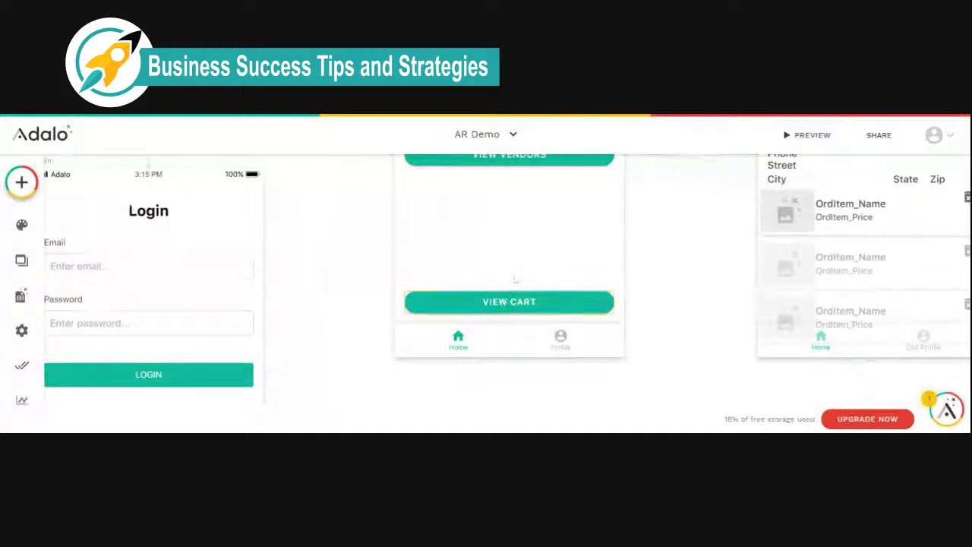
# - Regroup the Home screen's buttons closely together in the order View Vendors, View Products, View Cart
pyautogui.scroll(3, 514, 279)
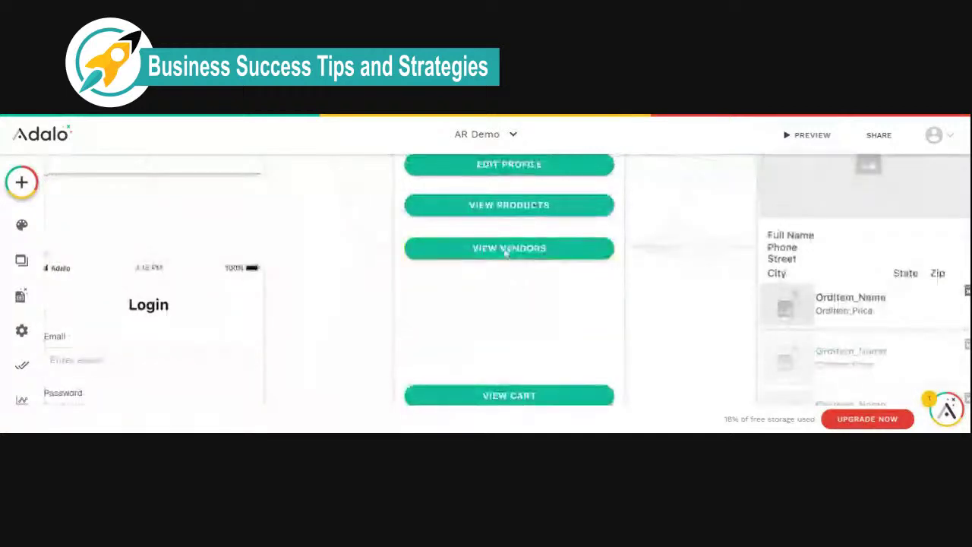
pyautogui.moveTo(501, 254); pyautogui.dragTo(501, 364)
pyautogui.moveTo(501, 211); pyautogui.dragTo(502, 306)
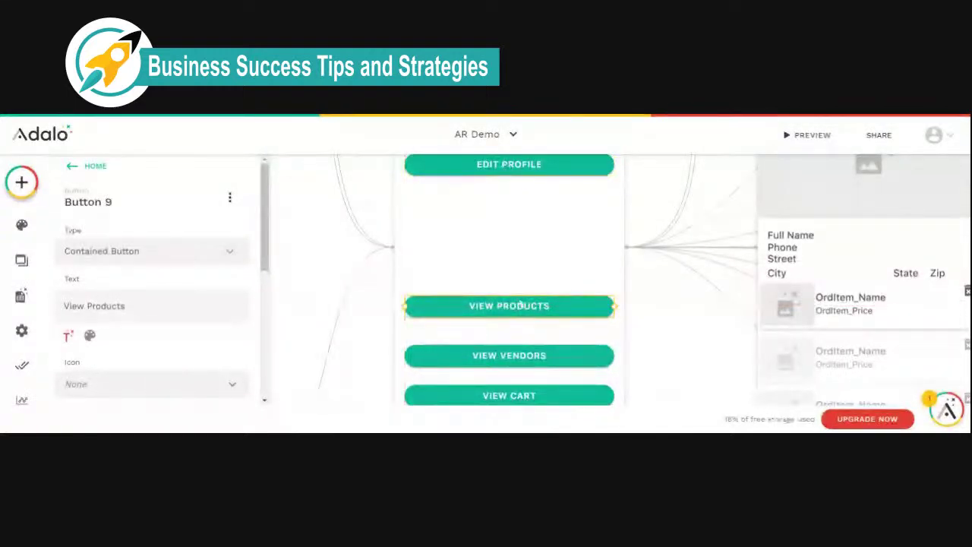
pyautogui.moveTo(504, 354); pyautogui.dragTo(506, 275)
pyautogui.moveTo(500, 403); pyautogui.dragTo(501, 341)
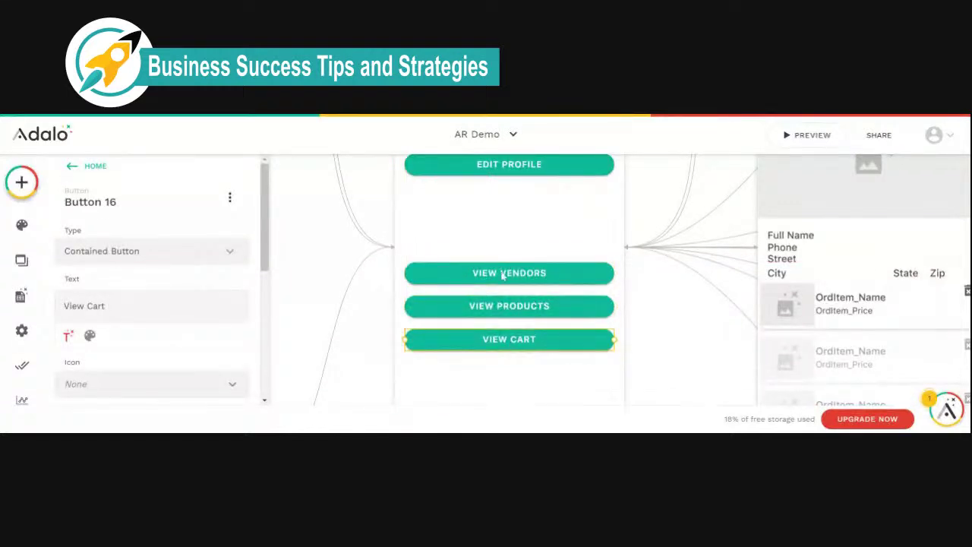
# - Copy the Edit Profile button on the Home screen
pyautogui.click(498, 166)
pyautogui.scroll(3, 504, 213)
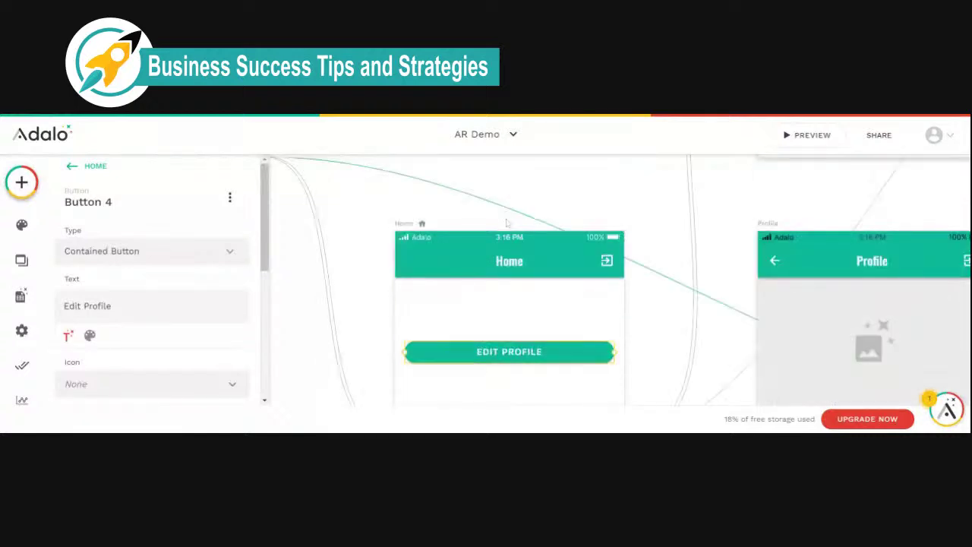
pyautogui.scroll(-2, 507, 243)
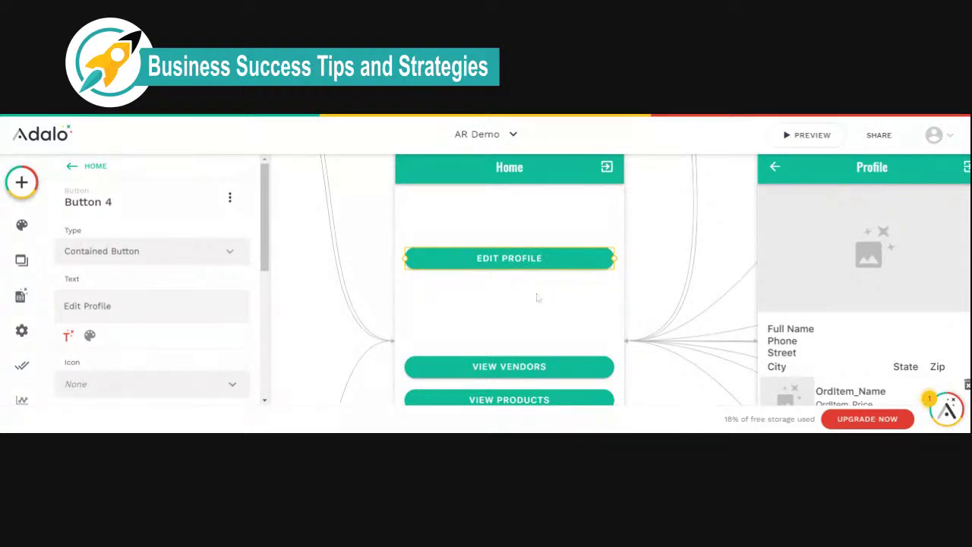
# - Shrink the Profile screen's photo to about 104 by 98 and place it just below the left end of the app bar
pyautogui.scroll(10, 536, 299)
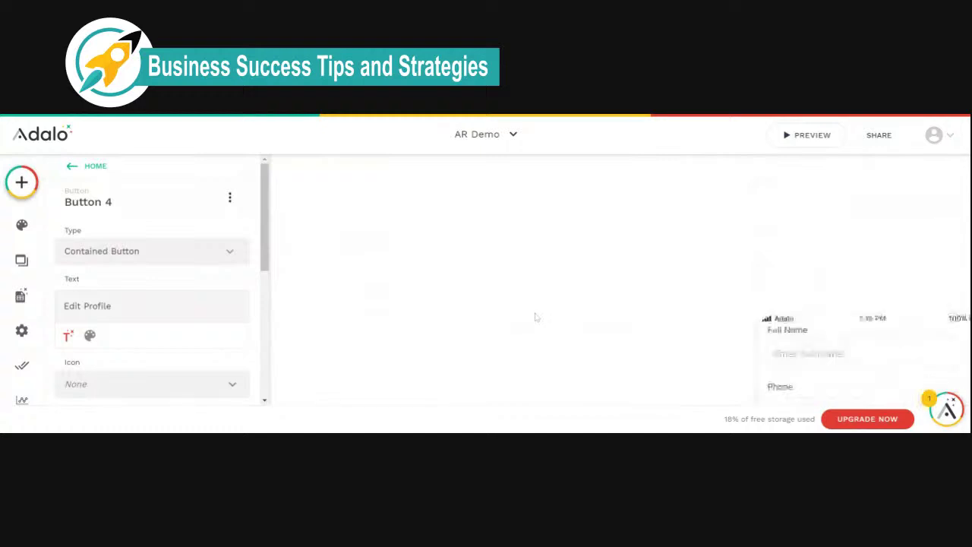
pyautogui.scroll(-5, 535, 317)
pyautogui.scroll(-3, 547, 330)
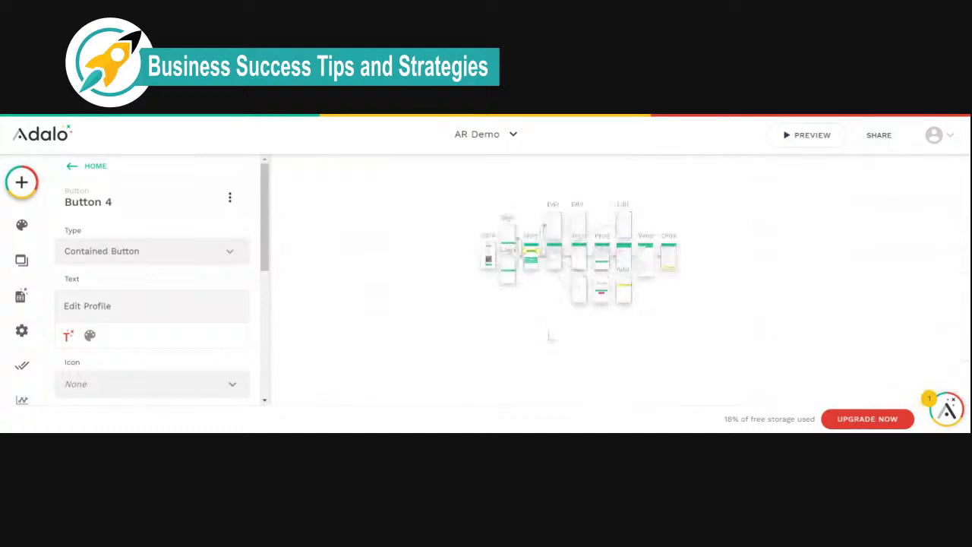
pyautogui.scroll(5, 558, 260)
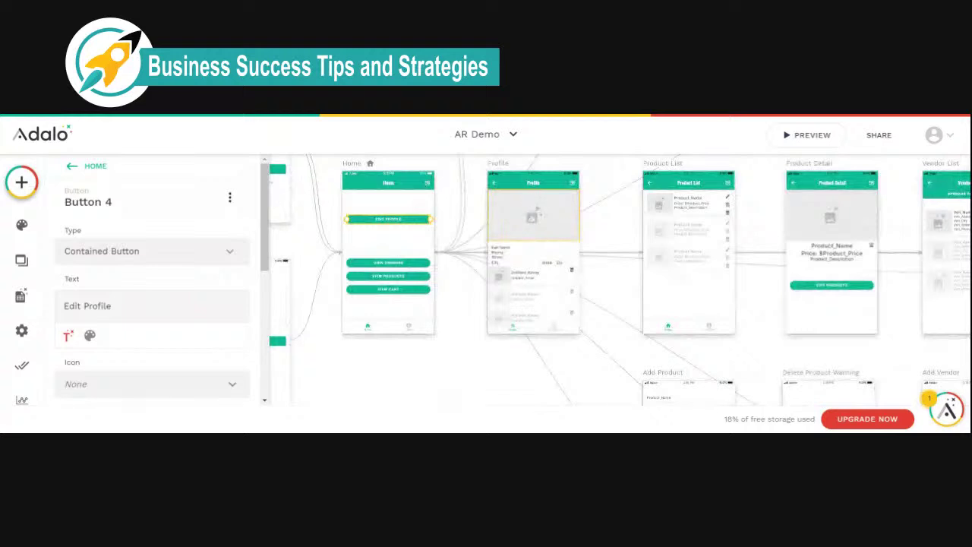
pyautogui.scroll(3, 530, 221)
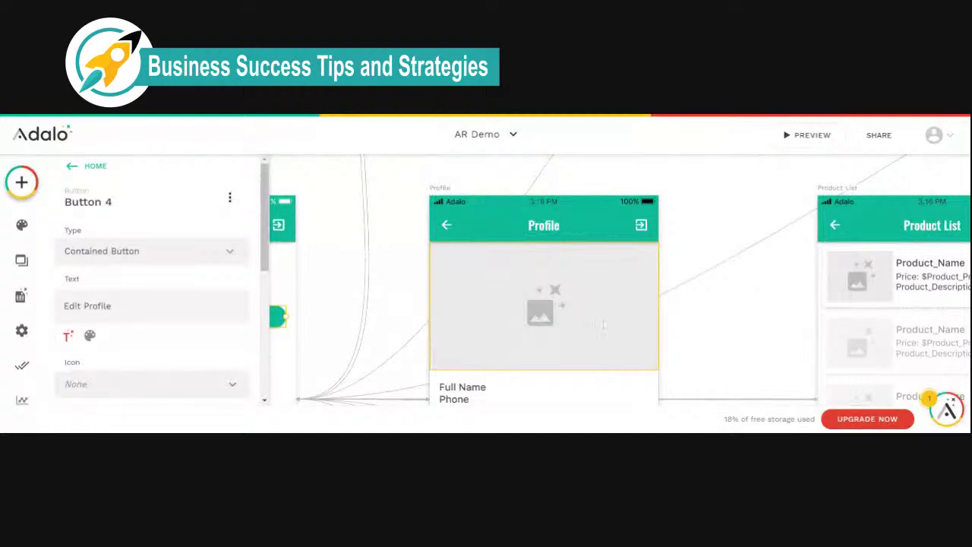
pyautogui.click(652, 368)
pyautogui.moveTo(659, 371); pyautogui.dragTo(494, 303)
pyautogui.moveTo(464, 269); pyautogui.dragTo(472, 278)
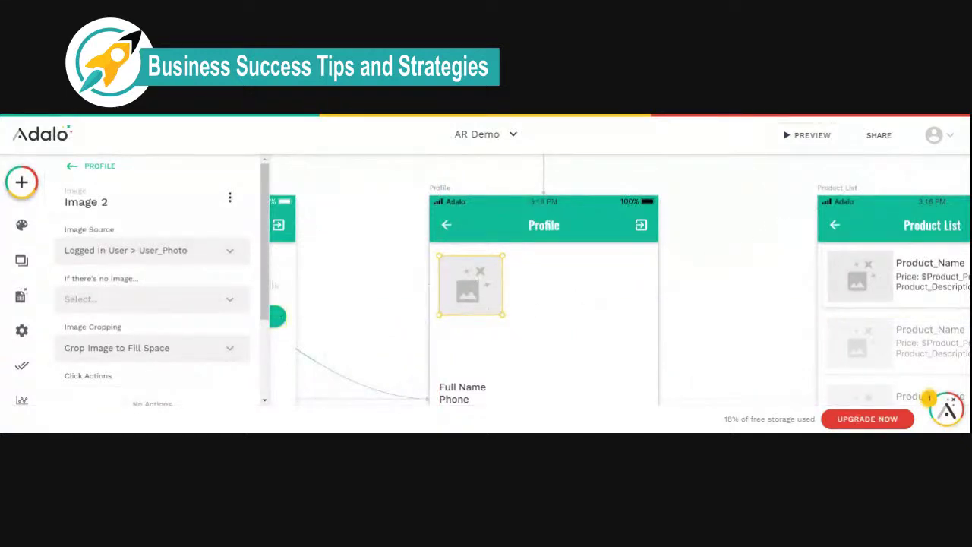
# - Make the Profile screen's photo round by setting its rounding to 49
pyautogui.scroll(-3, 226, 370)
pyautogui.click(152, 365)
pyautogui.scroll(-5, 265, 287)
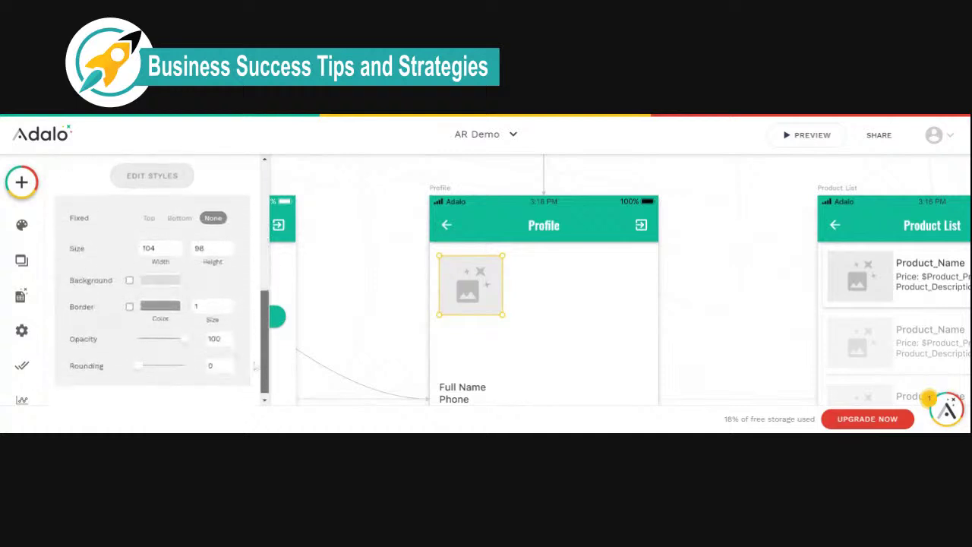
pyautogui.moveTo(270, 323)
pyautogui.mouseDown()
pyautogui.moveTo(269, 274)
pyautogui.moveTo(270, 326)
pyautogui.mouseUp()
pyautogui.moveTo(141, 362); pyautogui.dragTo(196, 364)
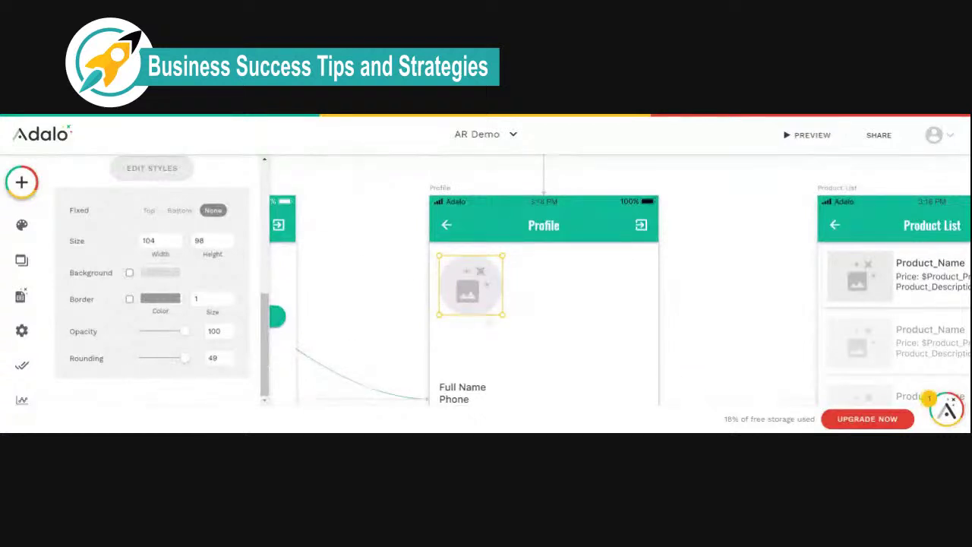
pyautogui.click(570, 292)
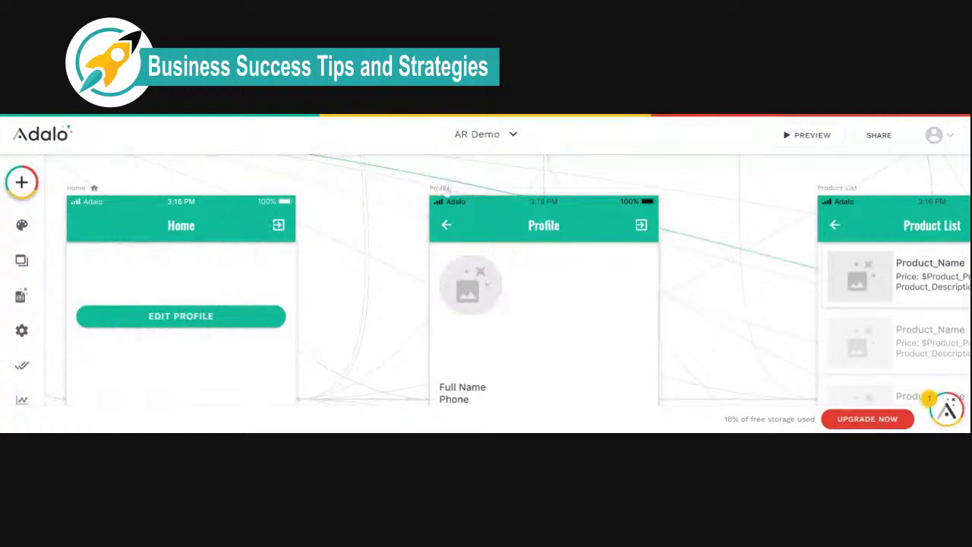
# - Paste the copied Edit Profile button onto the Profile screen, narrow it and place it to the right of the photo
pyautogui.click(441, 188)
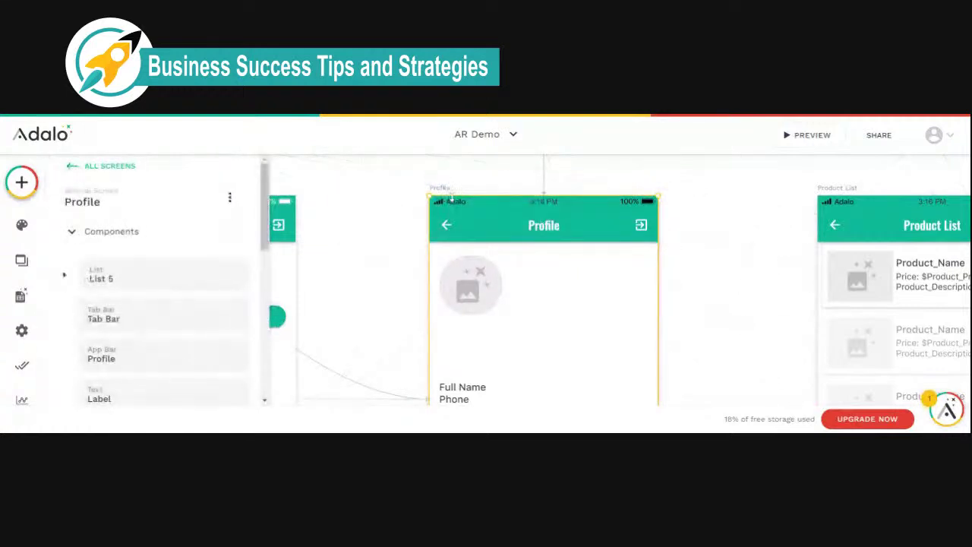
pyautogui.hotkey('ctrl', 'v')
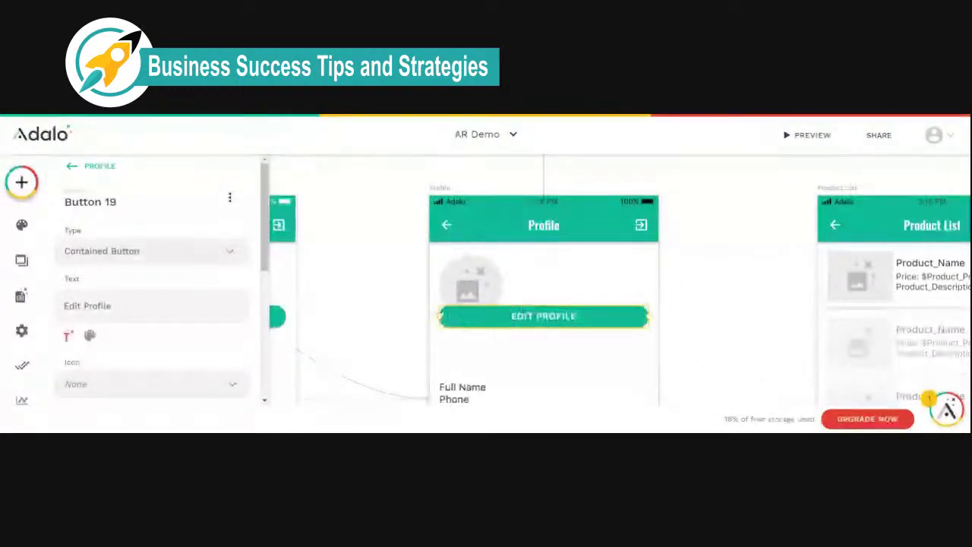
pyautogui.moveTo(440, 316); pyautogui.dragTo(601, 265)
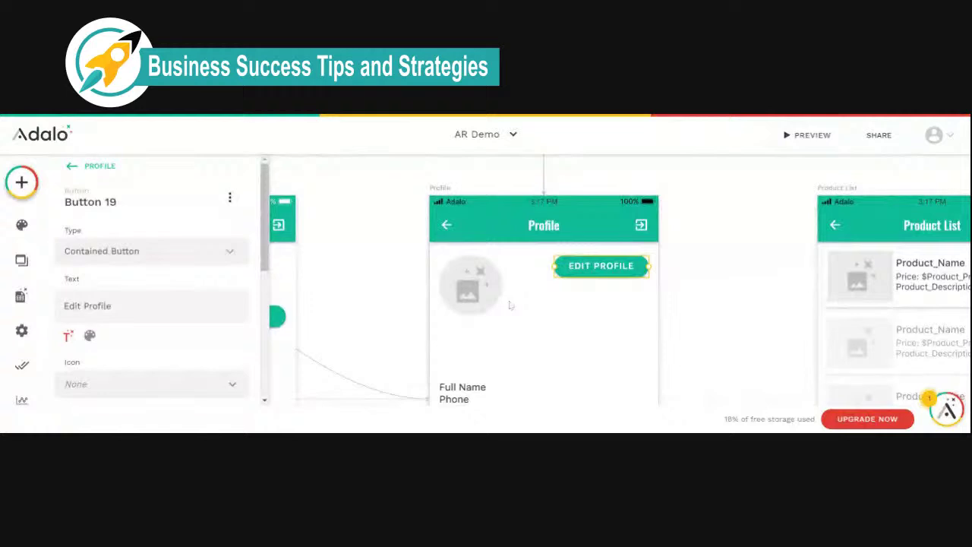
# - Try to make the Profile screen's Edit Profile button Sometimes Visible with a condition based on a Logged In User field
pyautogui.click(230, 198)
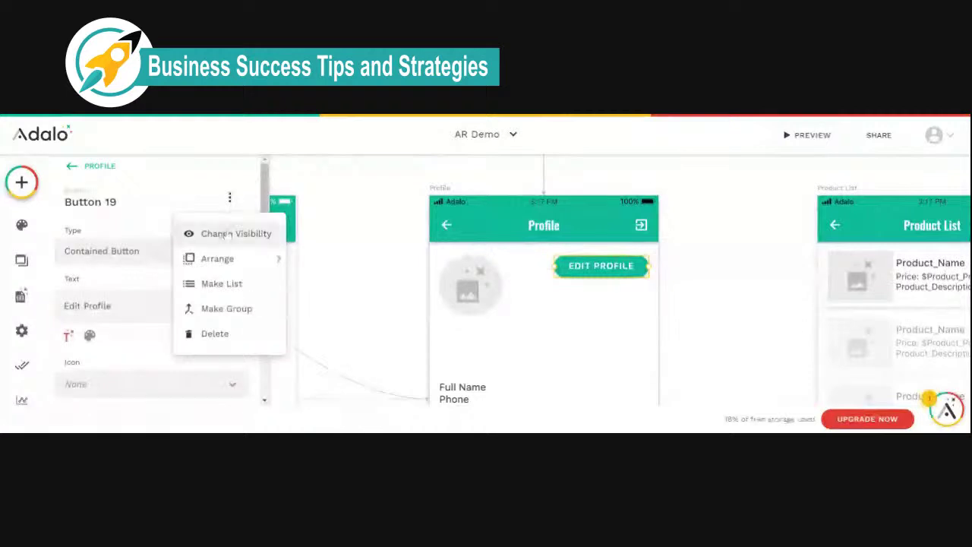
pyautogui.click(227, 234)
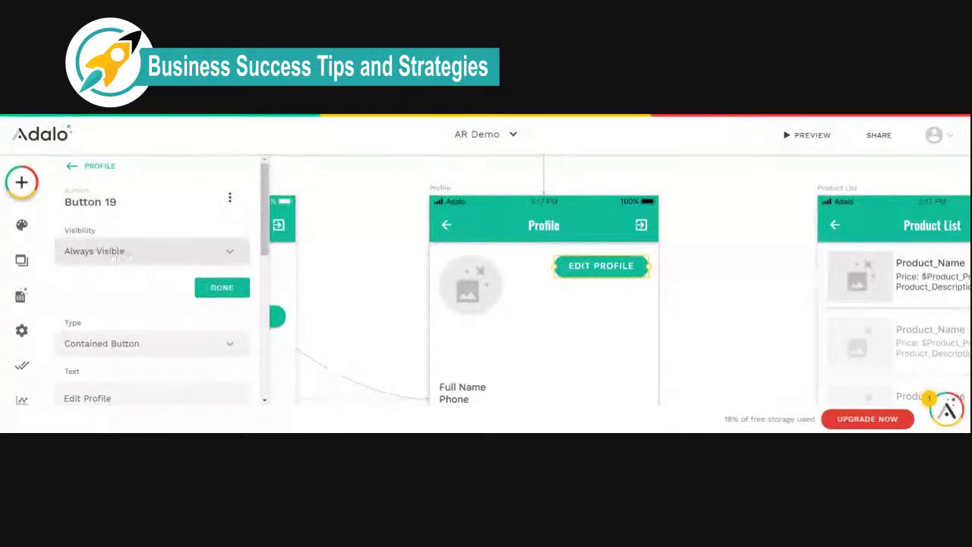
pyautogui.click(122, 256)
pyautogui.click(101, 310)
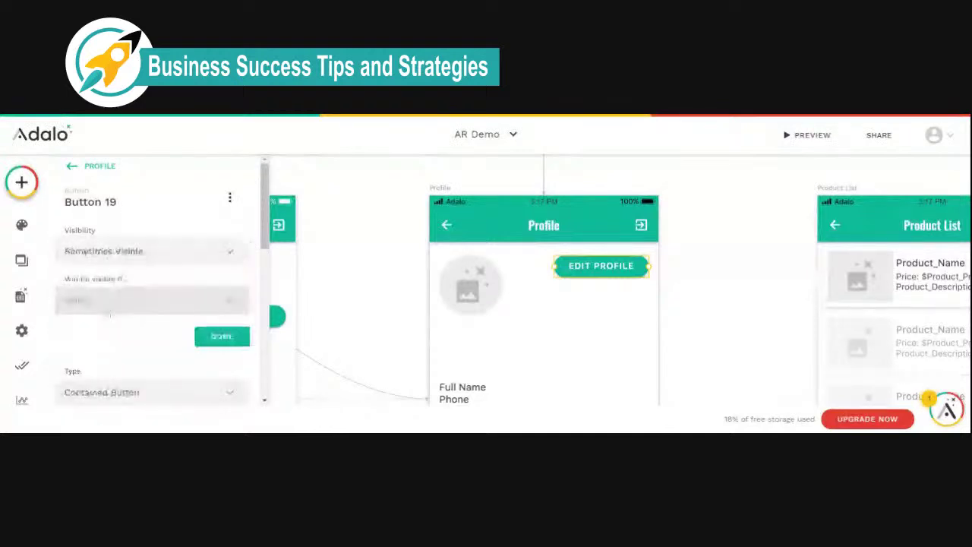
pyautogui.click(212, 302)
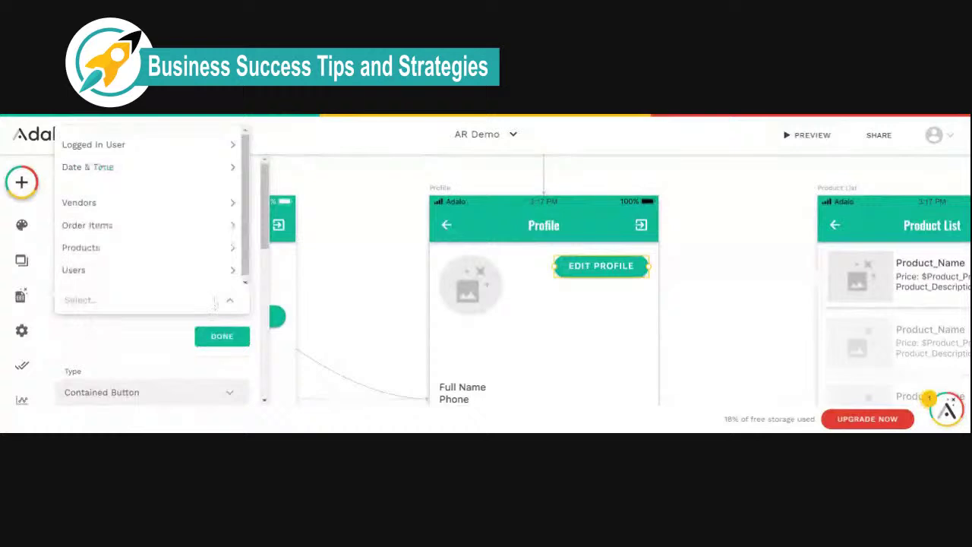
pyautogui.moveTo(113, 144)
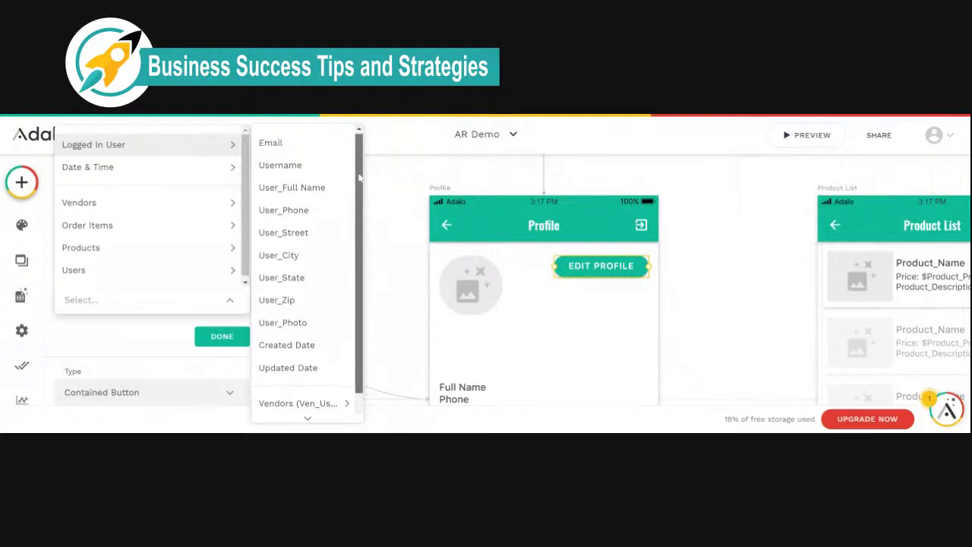
pyautogui.scroll(-1, 357, 204)
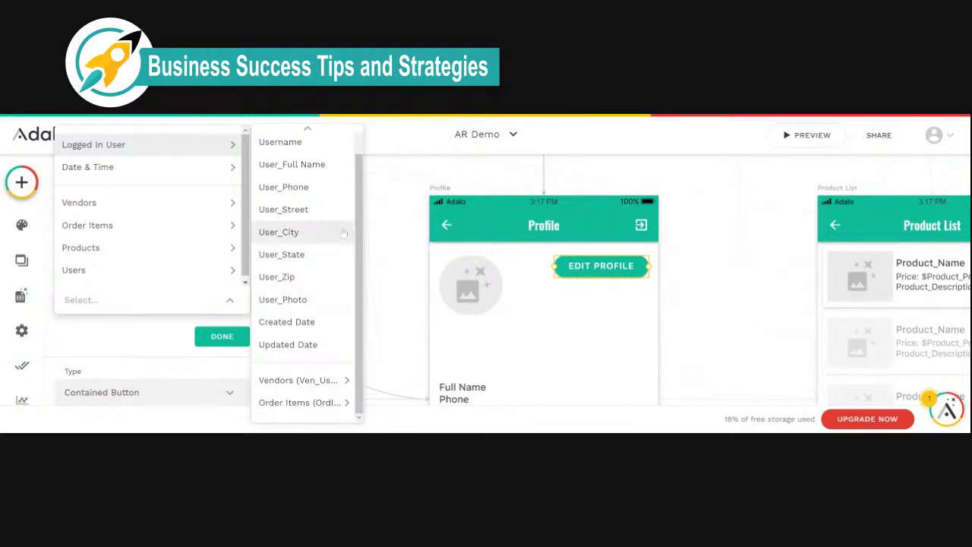
pyautogui.click(416, 212)
# - Check the Profile screen's components and its available data
pyautogui.click(439, 190)
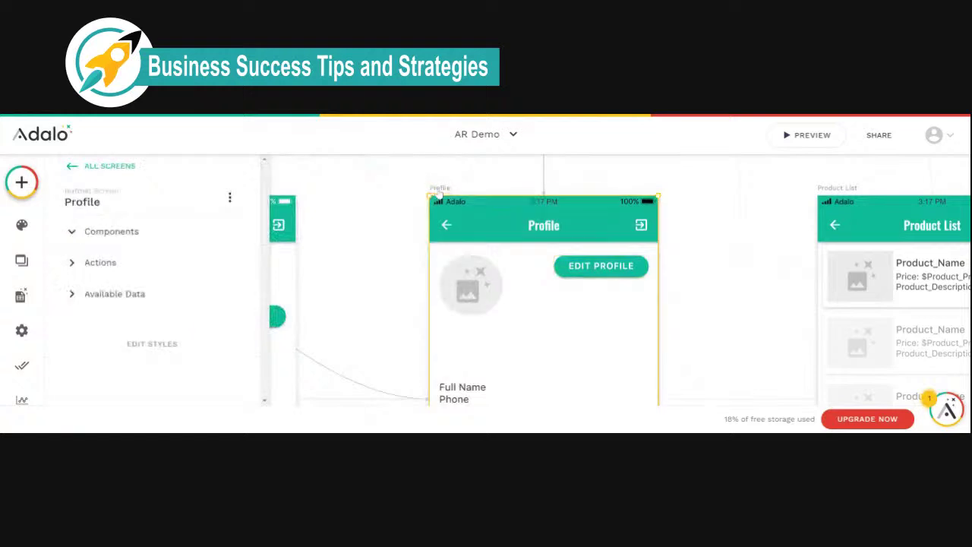
pyautogui.click(83, 230)
pyautogui.scroll(-1, 265, 250)
pyautogui.scroll(-5, 268, 251)
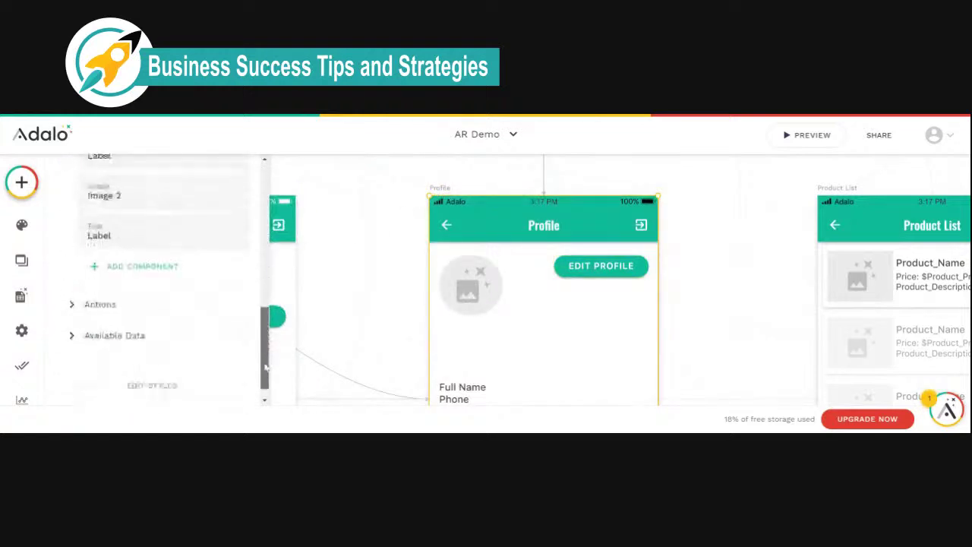
pyautogui.click(142, 316)
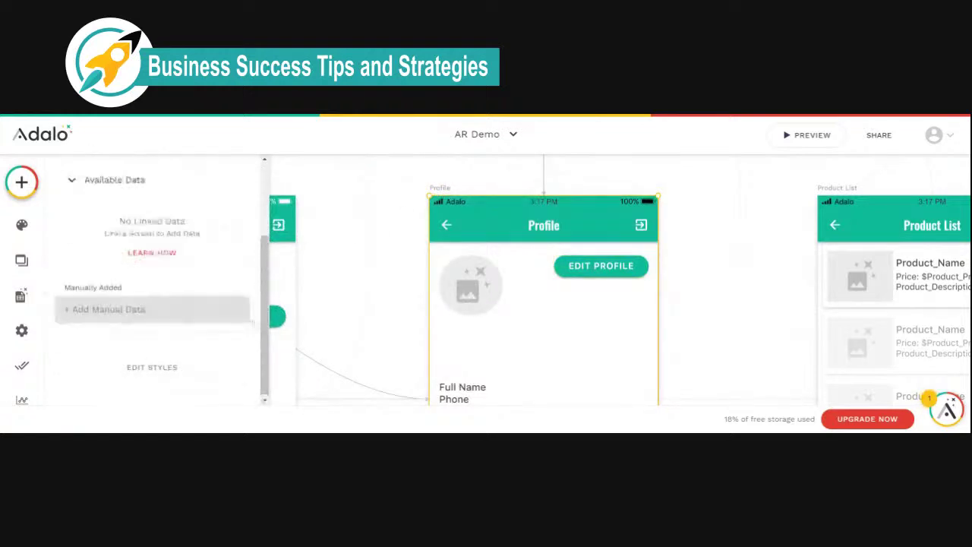
pyautogui.scroll(1, 267, 303)
pyautogui.scroll(1, 268, 303)
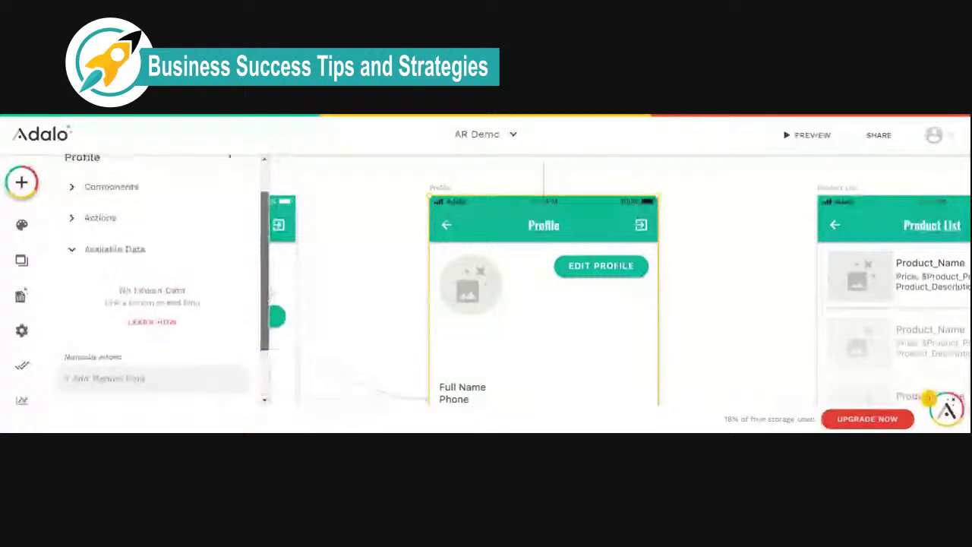
pyautogui.click(340, 320)
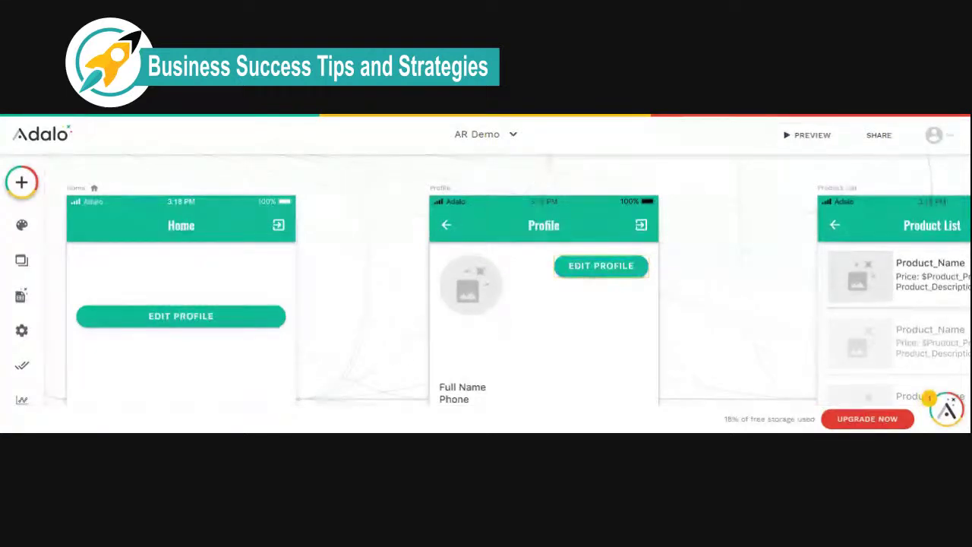
# - Set the Profile screen's Edit Profile button rounding to 0 and fit it flush beneath the right half of the app bar
pyautogui.click(578, 278)
pyautogui.scroll(-5, 169, 302)
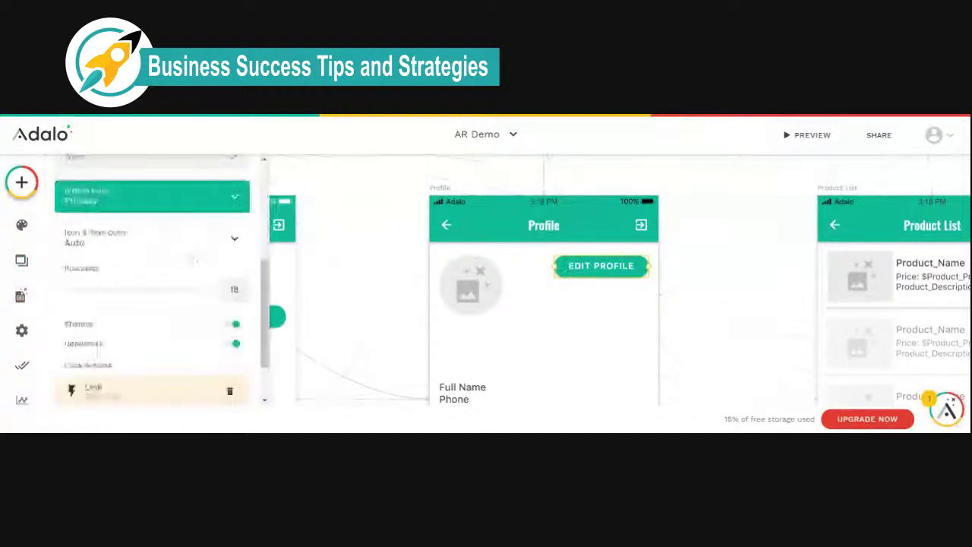
pyautogui.moveTo(169, 226); pyautogui.dragTo(57, 233)
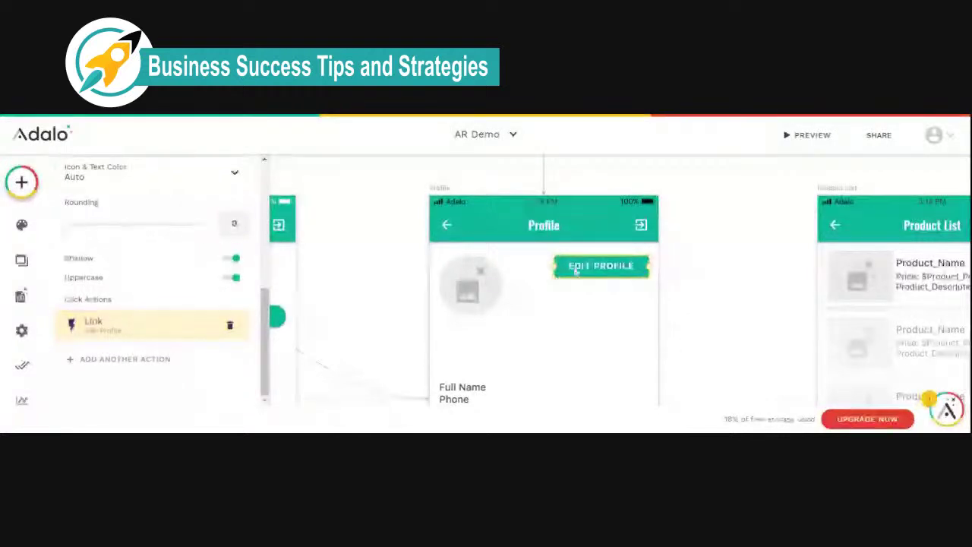
pyautogui.moveTo(589, 266); pyautogui.dragTo(545, 253)
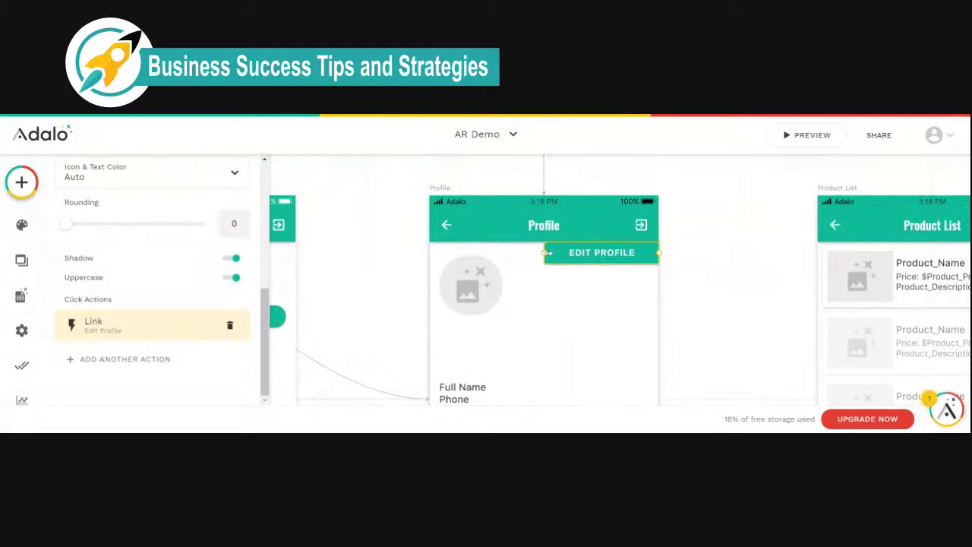
pyautogui.click(594, 281)
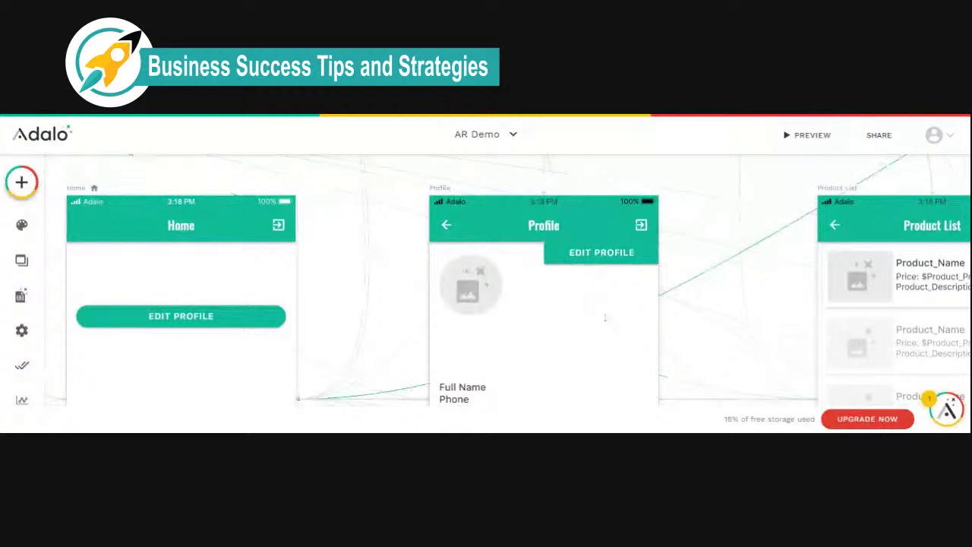
# - Review the style and click action settings of the Profile screen's Edit Profile button
pyautogui.click(576, 253)
pyautogui.scroll(-1, 144, 319)
pyautogui.scroll(-6, 152, 281)
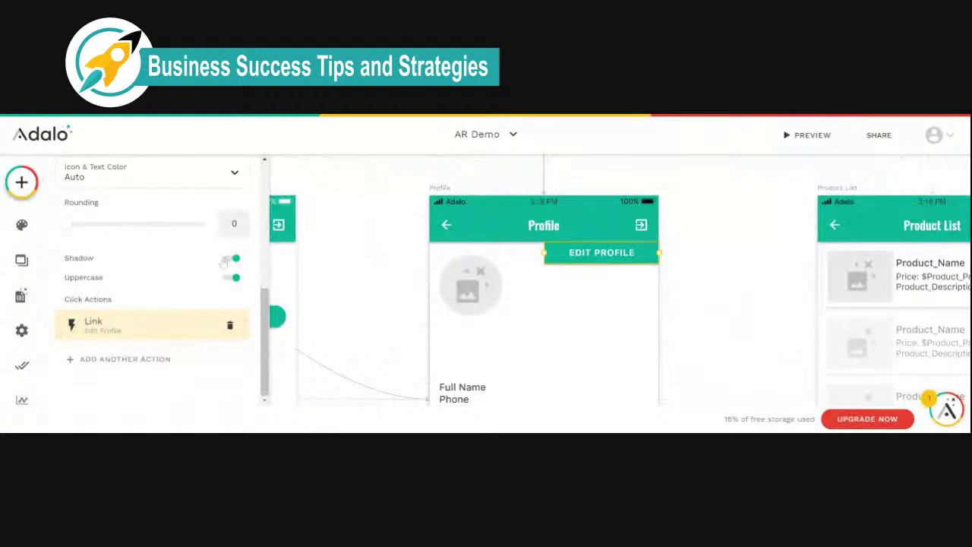
pyautogui.scroll(2, 130, 322)
pyautogui.scroll(-2, 152, 304)
pyautogui.scroll(8, 160, 280)
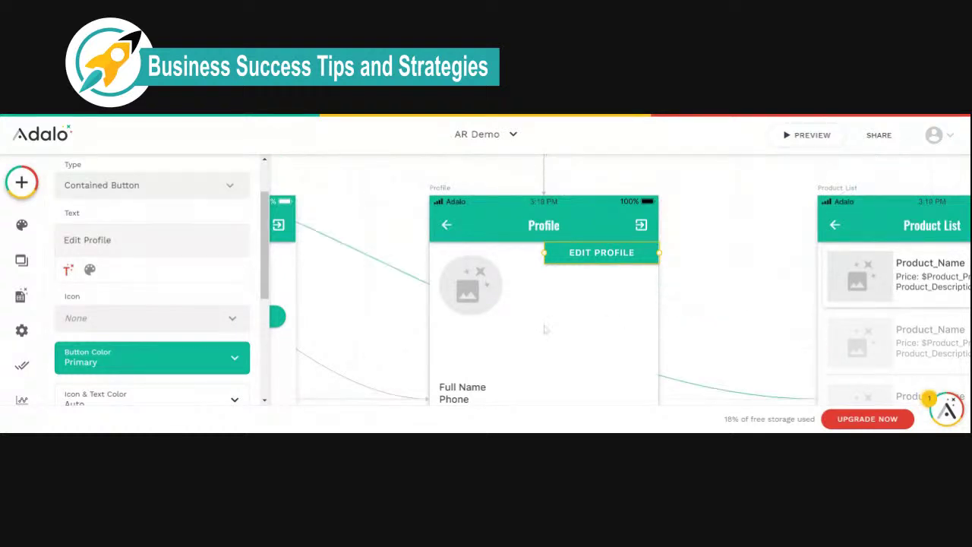
# - Move the Full Name, Phone and Street labels up so they stack directly beneath the photo on the Profile screen
pyautogui.click(463, 389)
pyautogui.moveTo(468, 387); pyautogui.dragTo(465, 339)
pyautogui.moveTo(456, 401); pyautogui.dragTo(460, 360)
pyautogui.scroll(-5, 496, 377)
pyautogui.scroll(2, 458, 322)
pyautogui.moveTo(458, 322); pyautogui.dragTo(459, 279)
# - Move the City, State and Zip labels up together as a row directly beneath the Street label
pyautogui.click(454, 332)
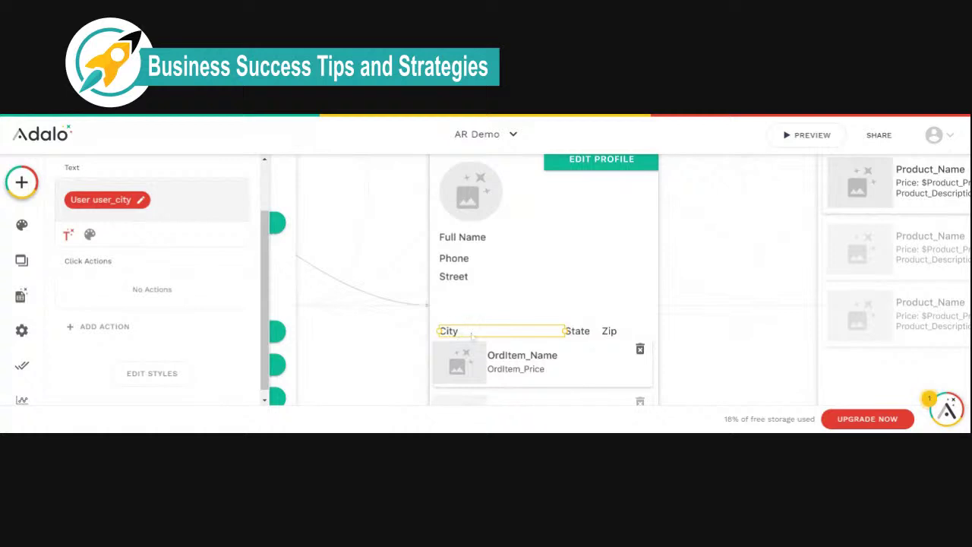
pyautogui.keyDown('shift'); pyautogui.click(576, 334); pyautogui.keyUp('shift')
pyautogui.keyDown('shift'); pyautogui.click(610, 334); pyautogui.keyUp('shift')
pyautogui.moveTo(513, 336); pyautogui.dragTo(515, 300)
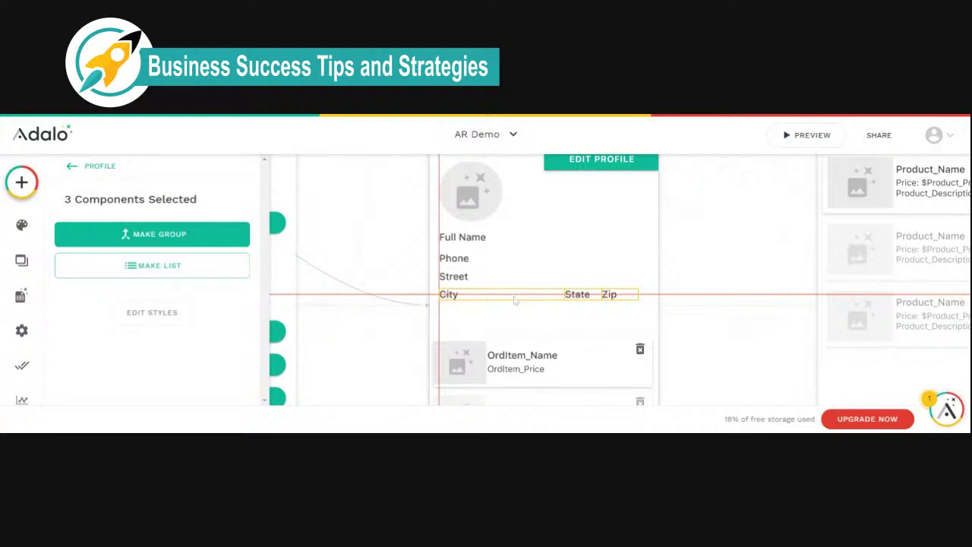
pyautogui.click(566, 328)
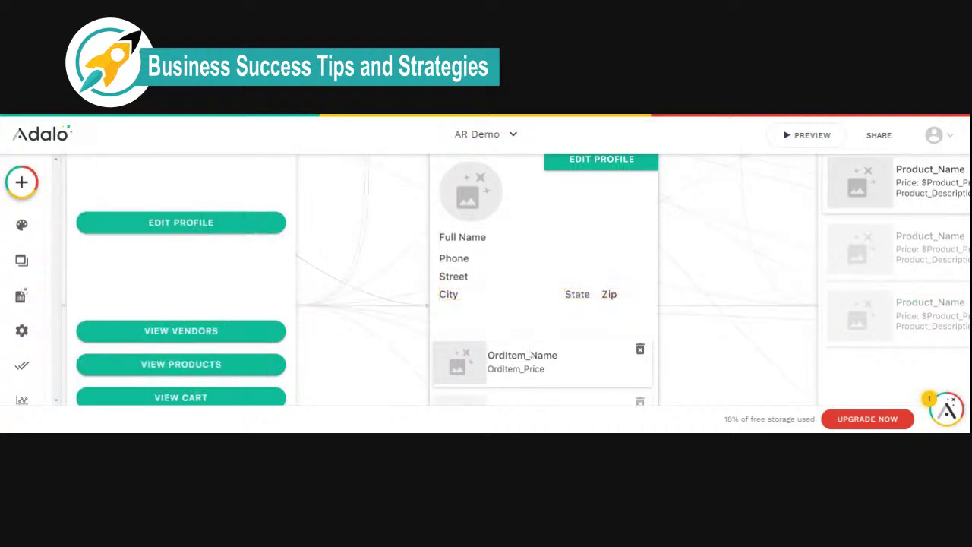
# - Move the Profile screen's item list up beneath the City, State and Zip row, and start the app preview
pyautogui.click(505, 340)
pyautogui.moveTo(505, 340); pyautogui.dragTo(506, 315)
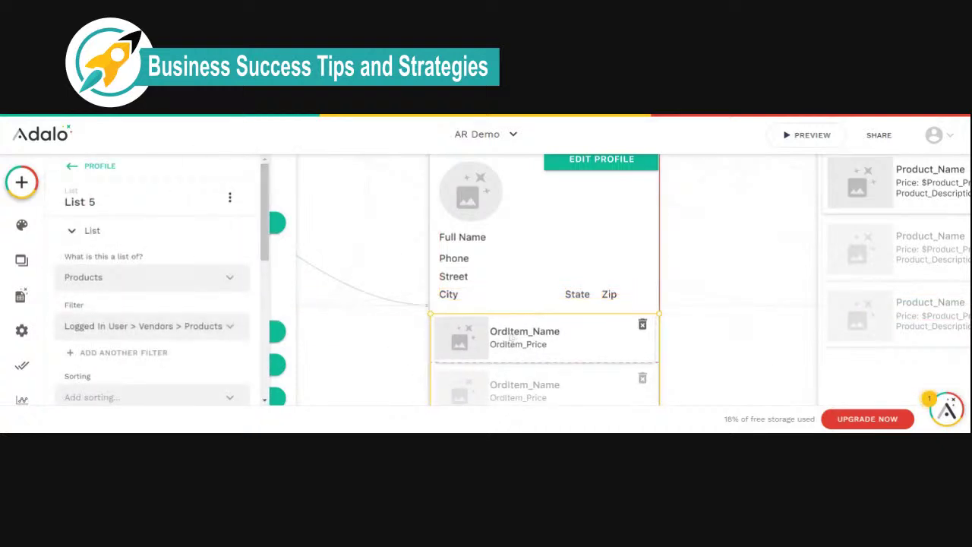
pyautogui.scroll(2, 686, 309)
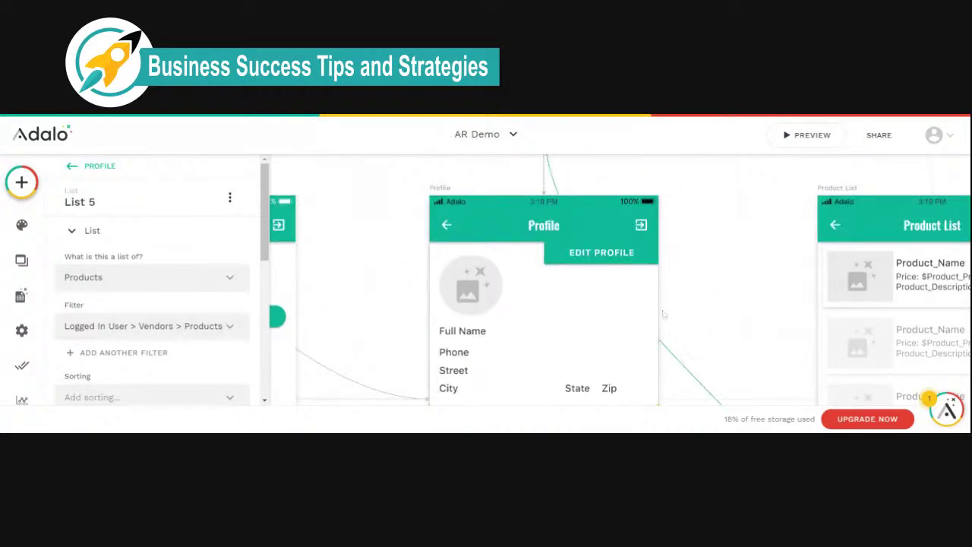
pyautogui.click(806, 137)
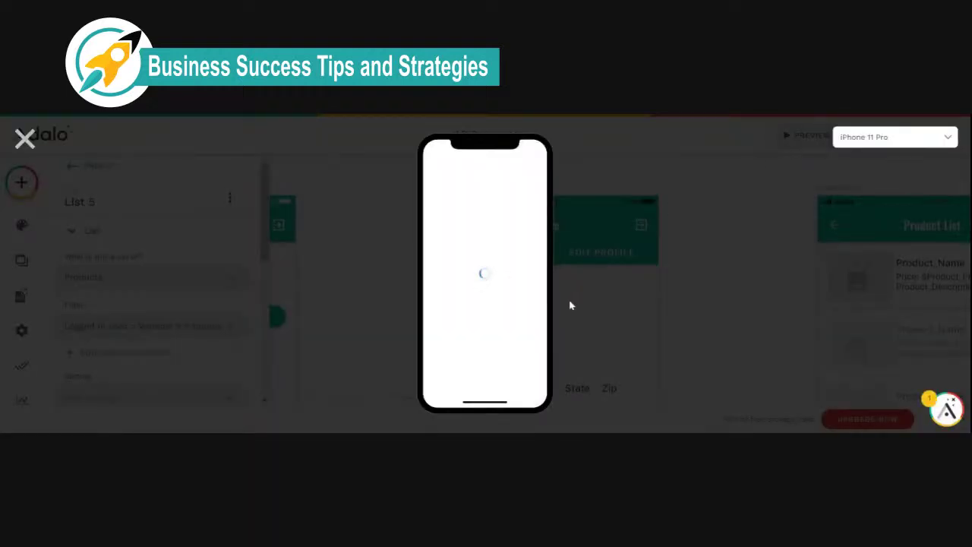